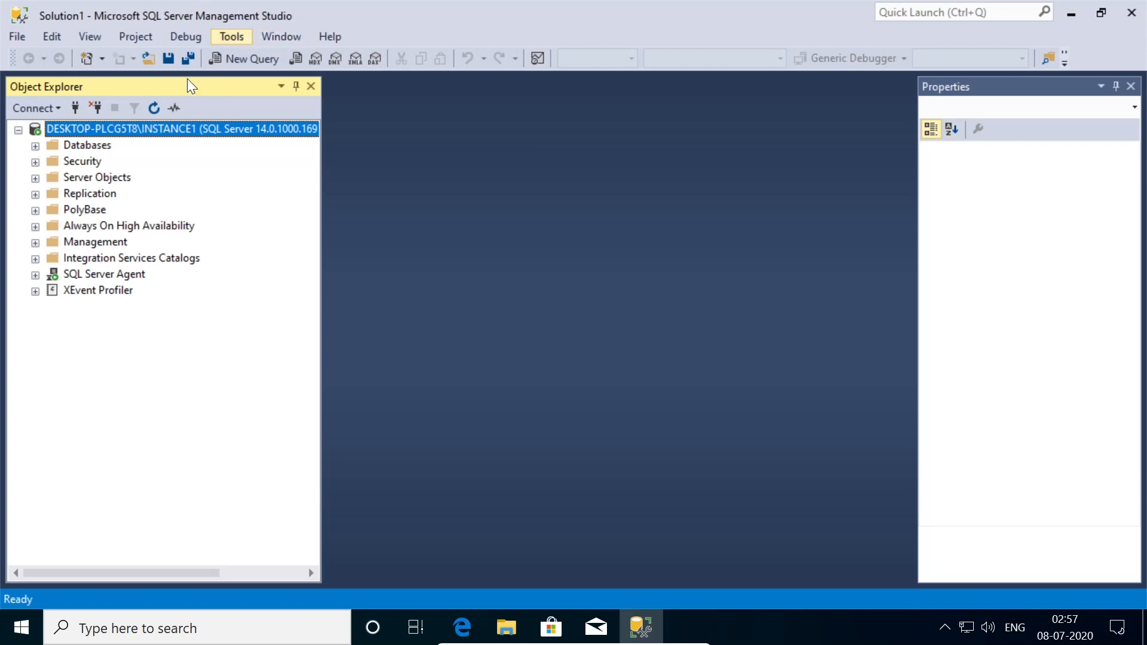
- Expand Databases > TestDatabase1 > Programmability > Stored Procedures and select dbo.SampleProcedure
click(36, 146)
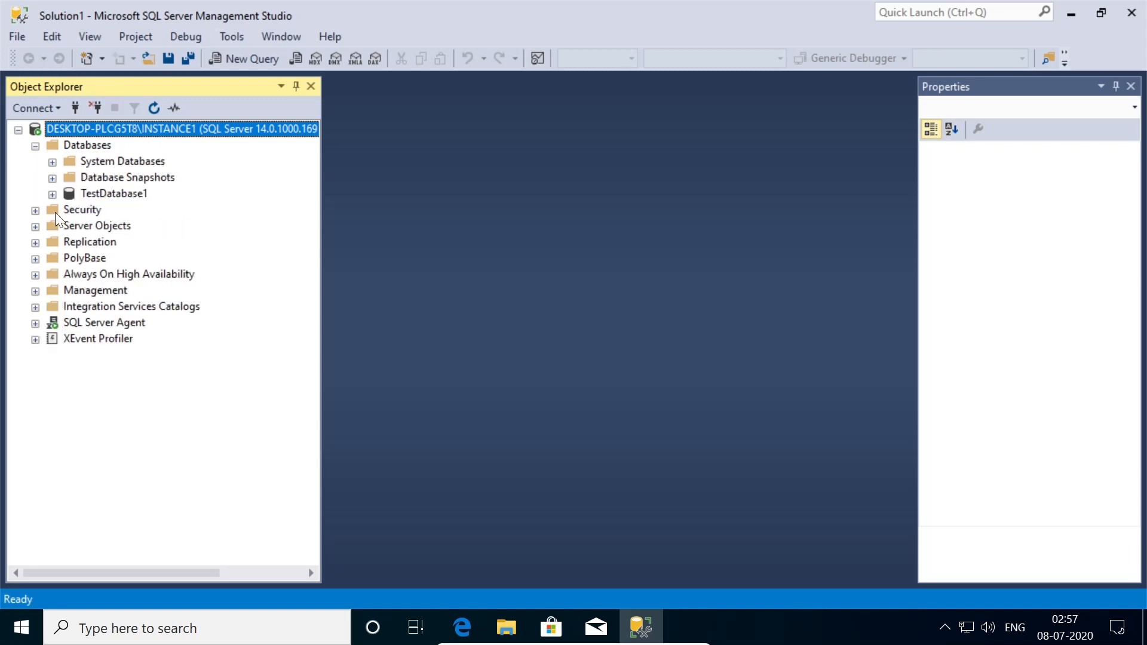
click(99, 195)
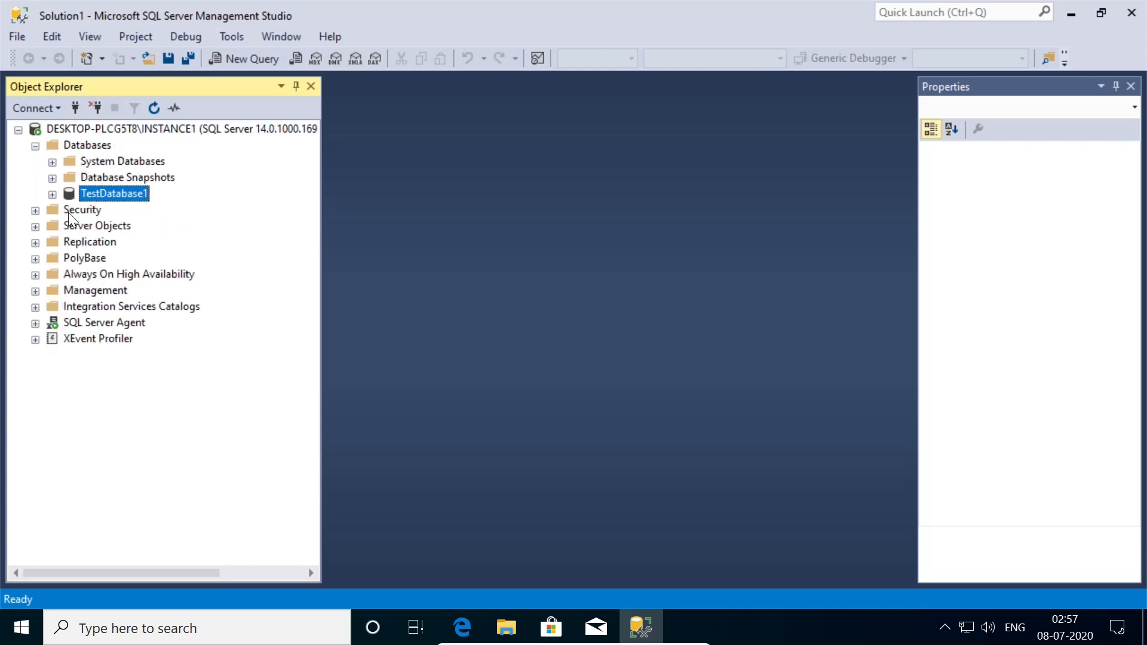
click(53, 195)
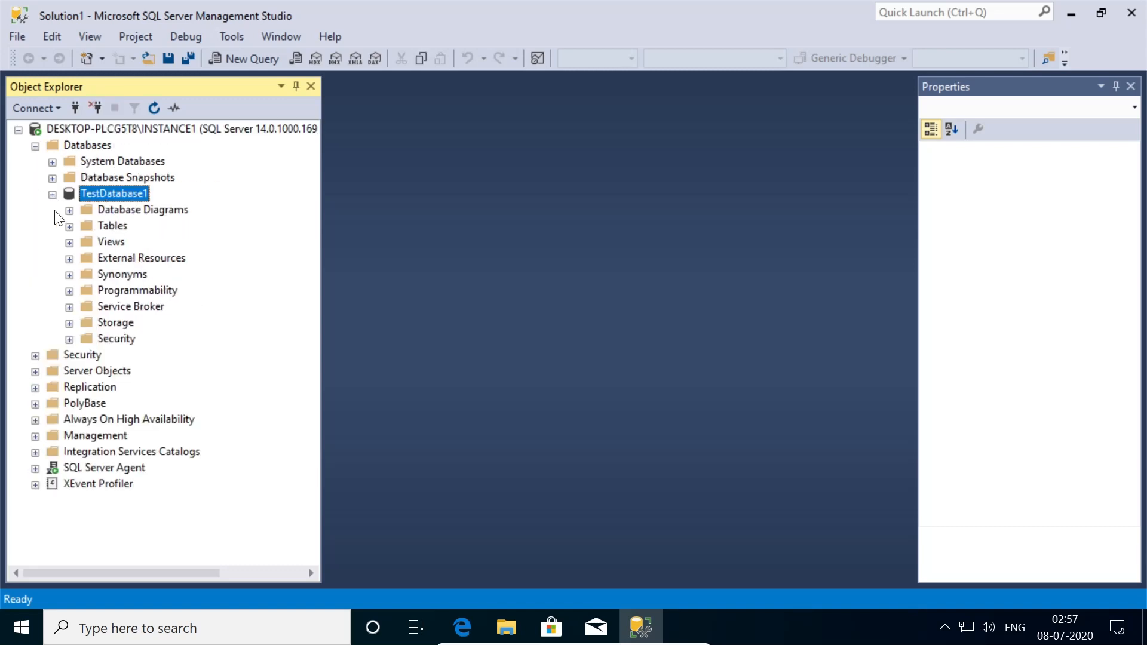
click(69, 291)
click(88, 307)
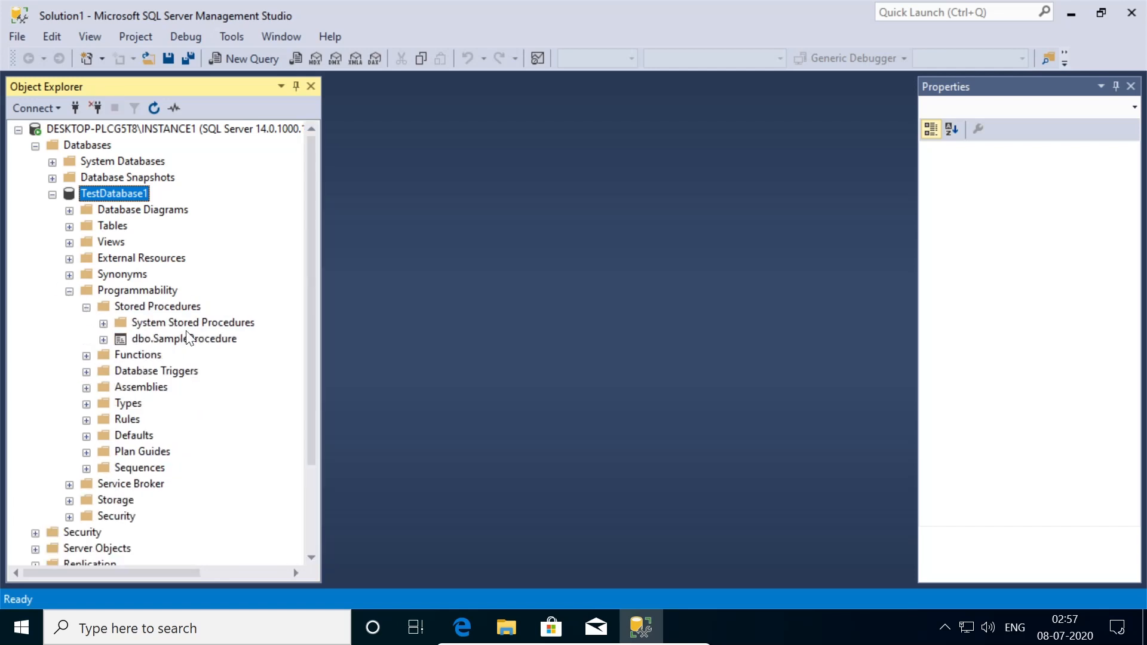
click(201, 340)
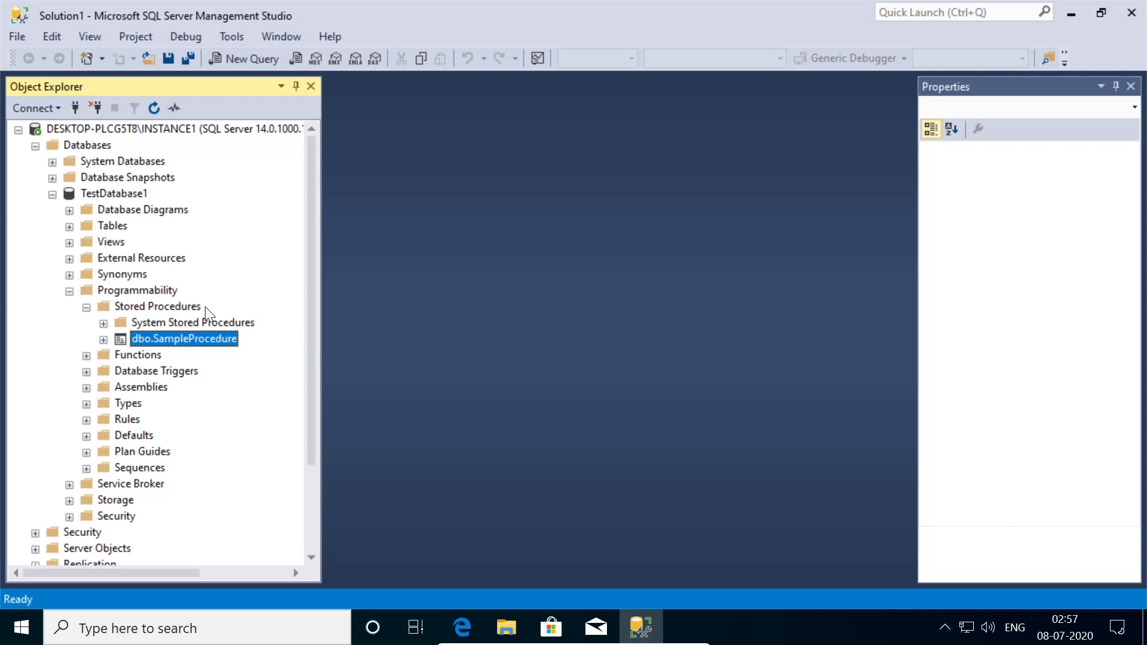
scroll(203, 404, down, 1)
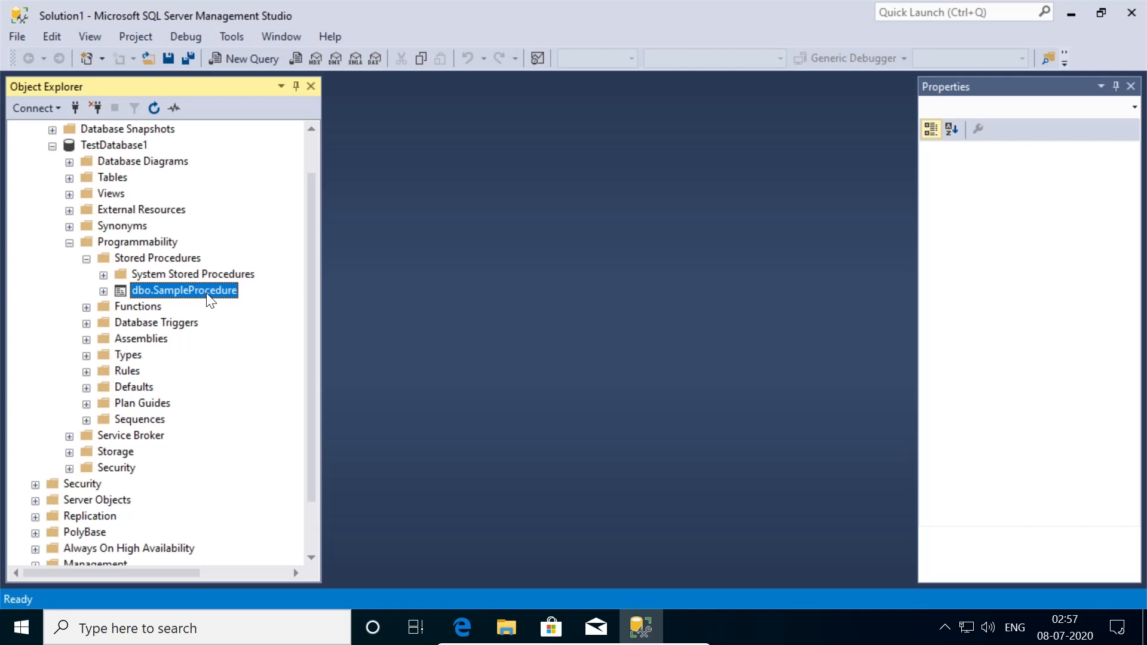
- Collapse TestDatabase1 and start a new login from server Security > Logins
click(53, 145)
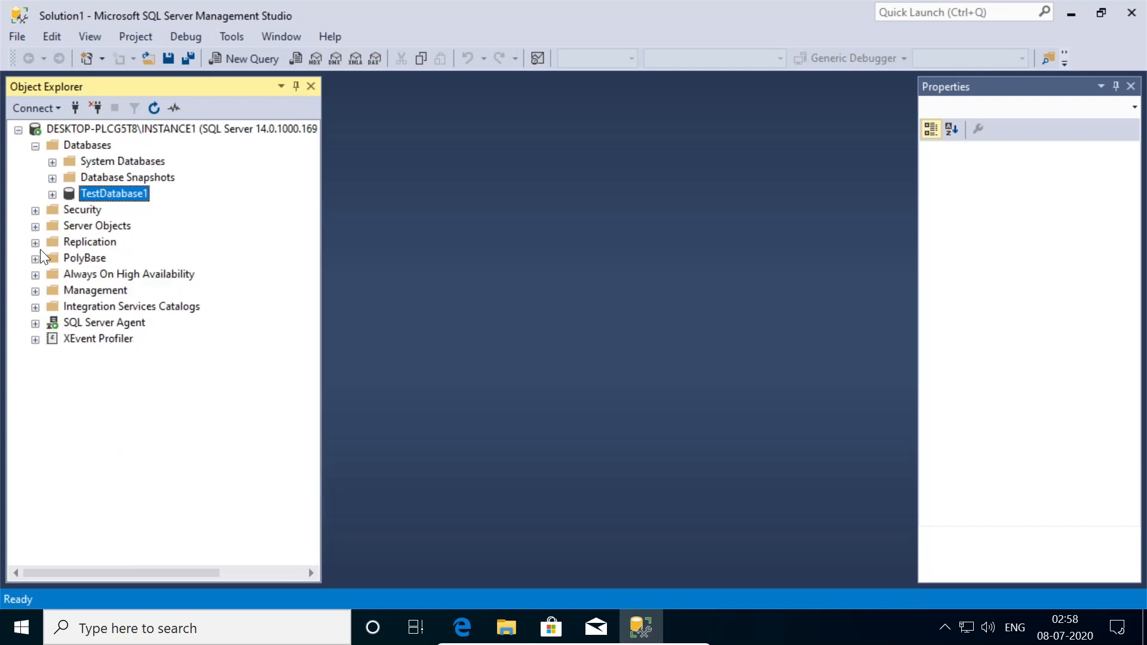
click(36, 210)
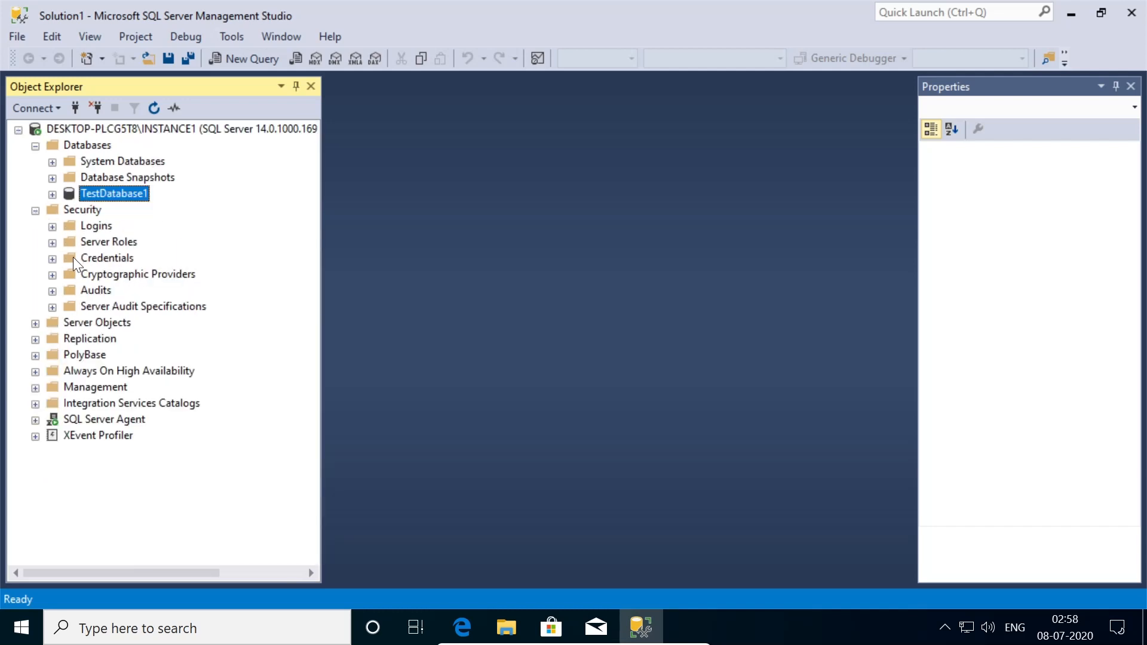
click(53, 227)
right_click(77, 222)
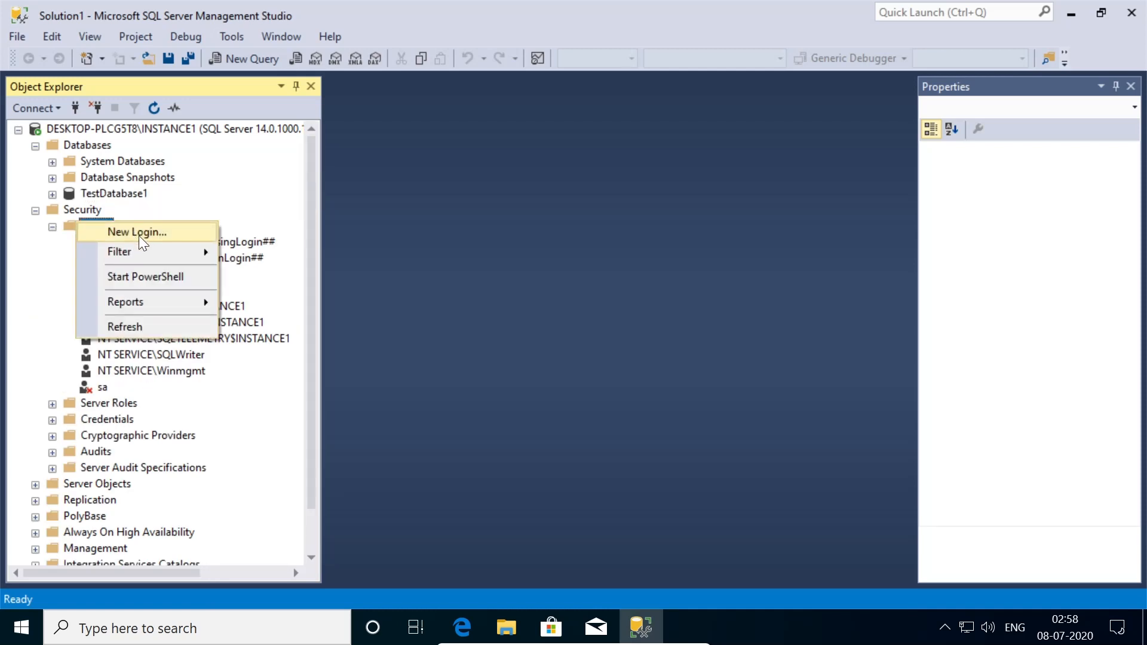
click(139, 234)
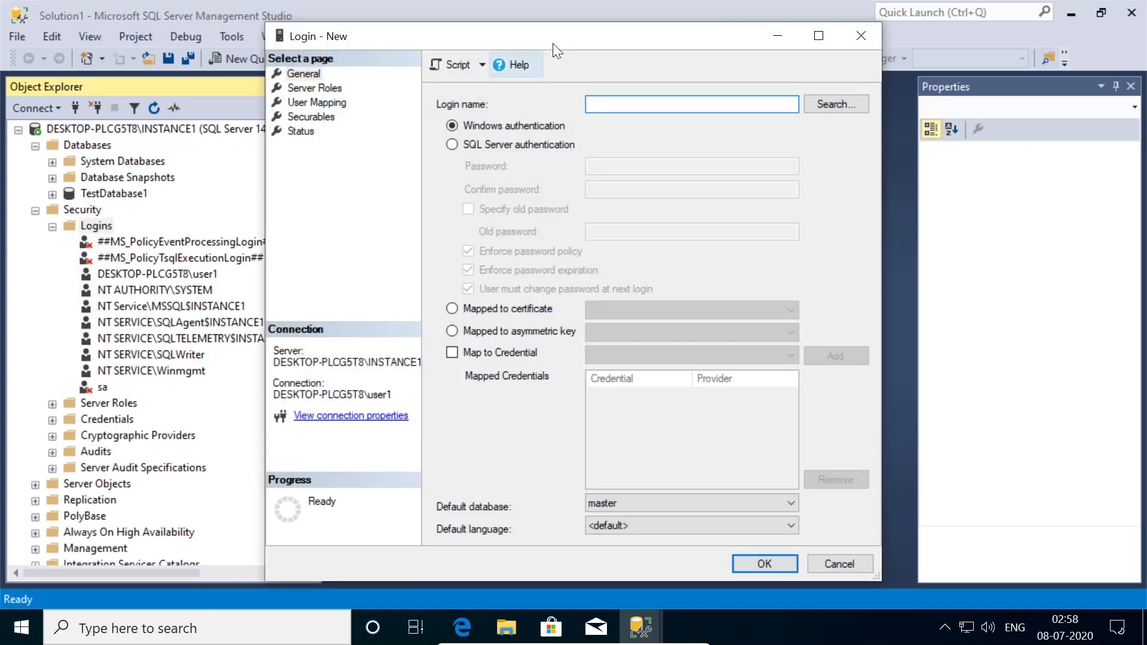
- Create SQL Server authentication login Sampleuser with a password and password policy enforcement off
click(529, 152)
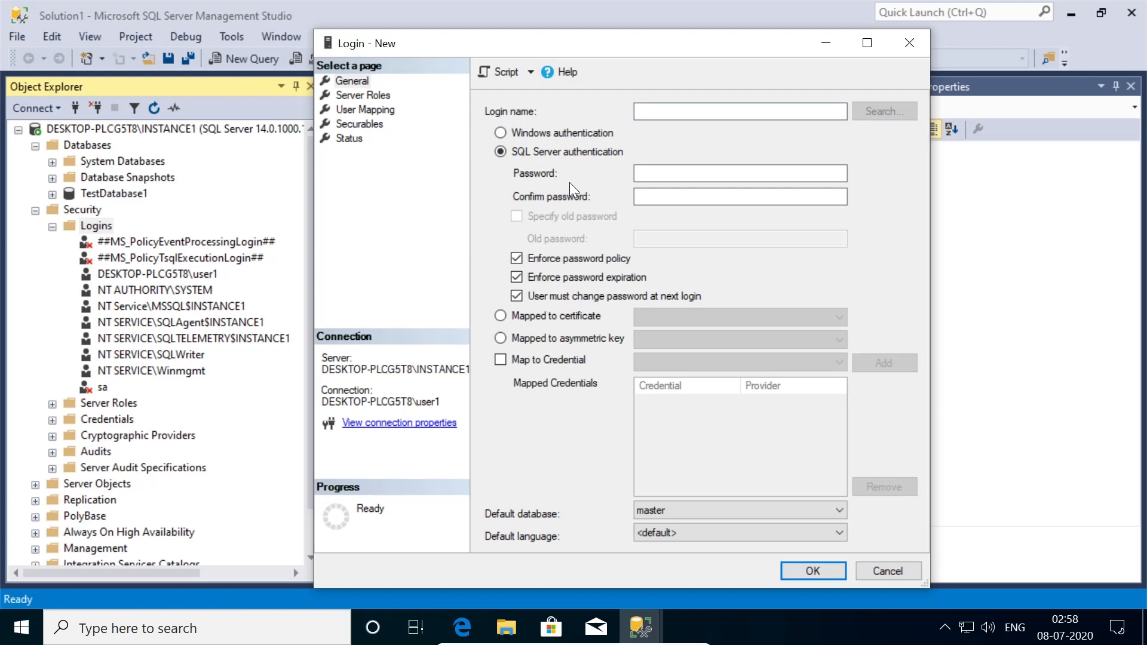
click(676, 113)
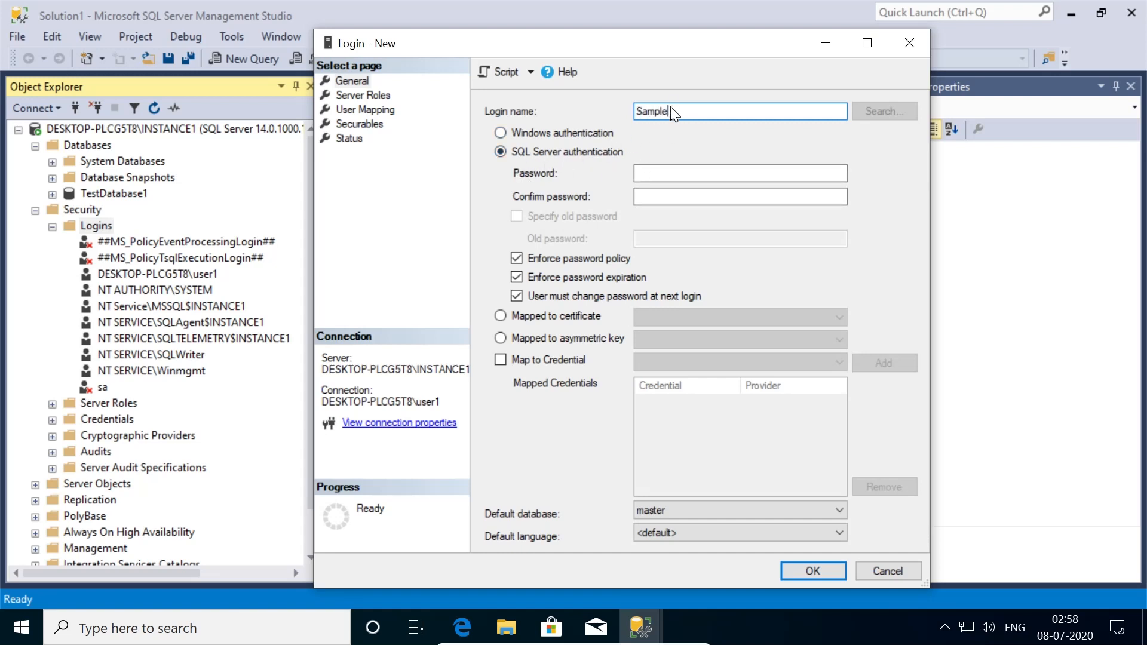
text(r)
click(593, 257)
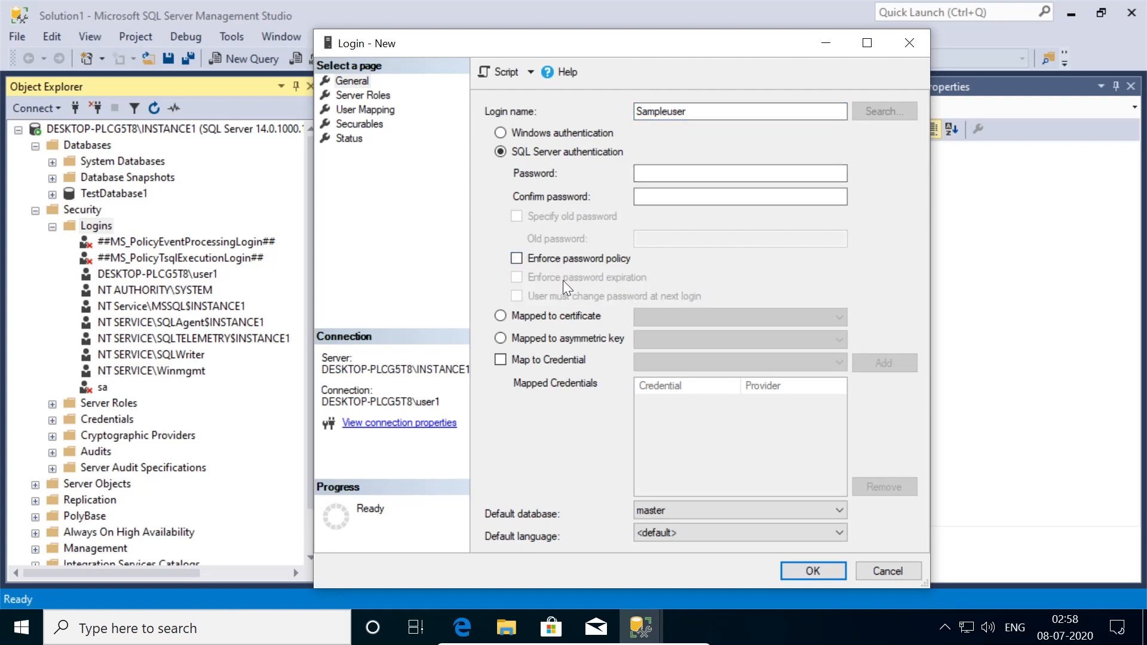
click(675, 174)
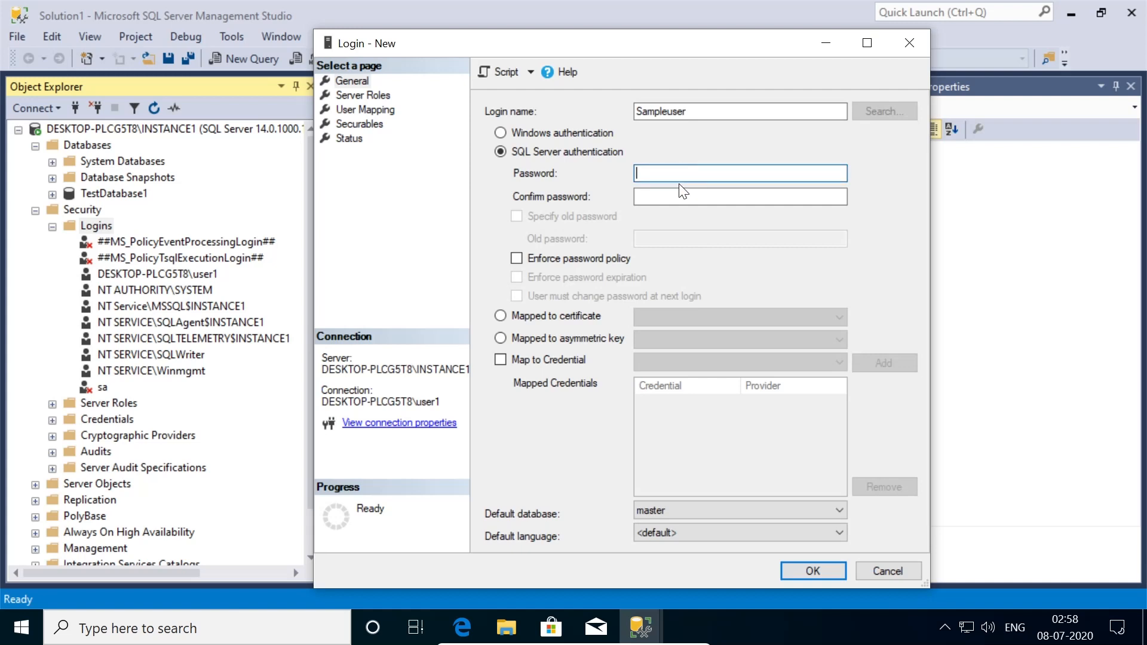
text(123456)
click(688, 197)
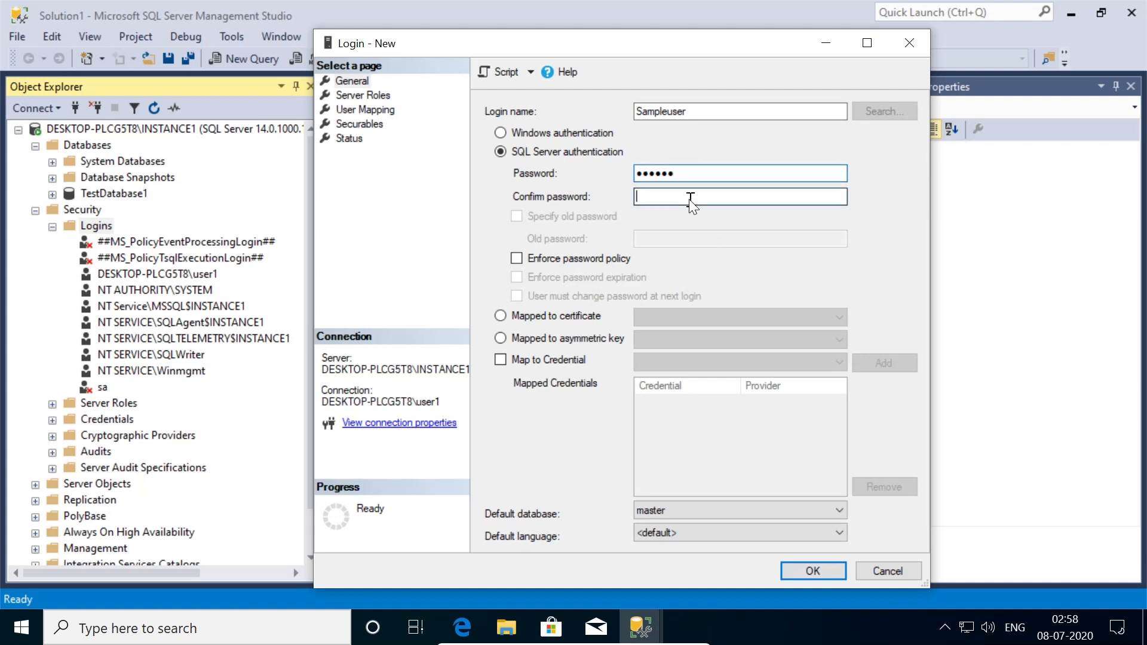
text(123)
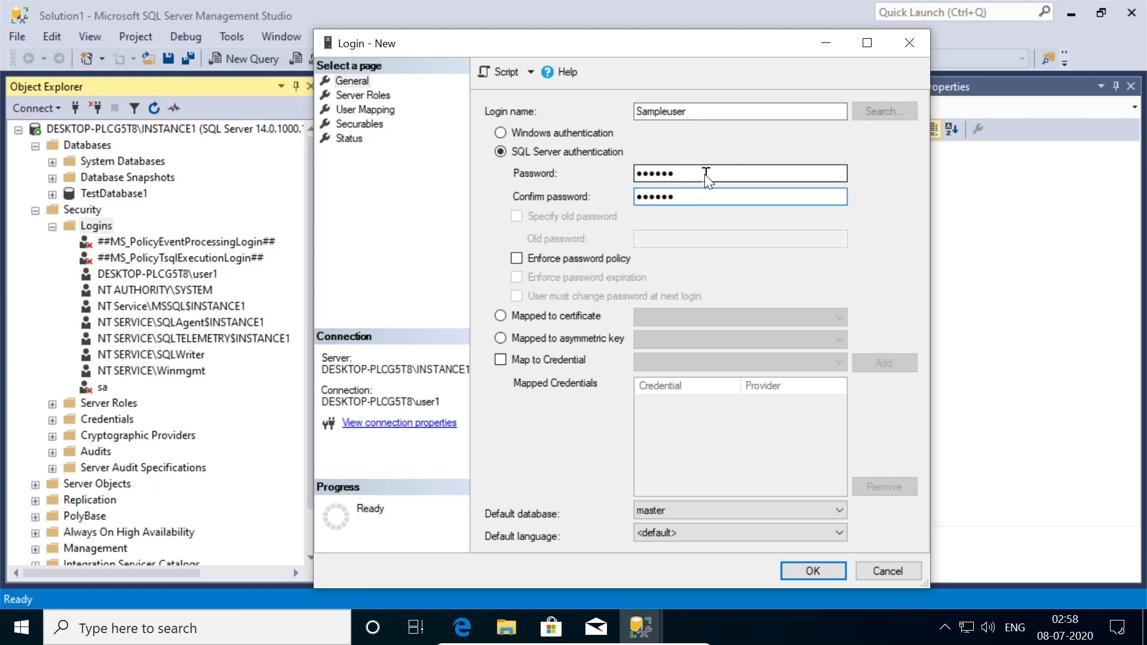
click(814, 571)
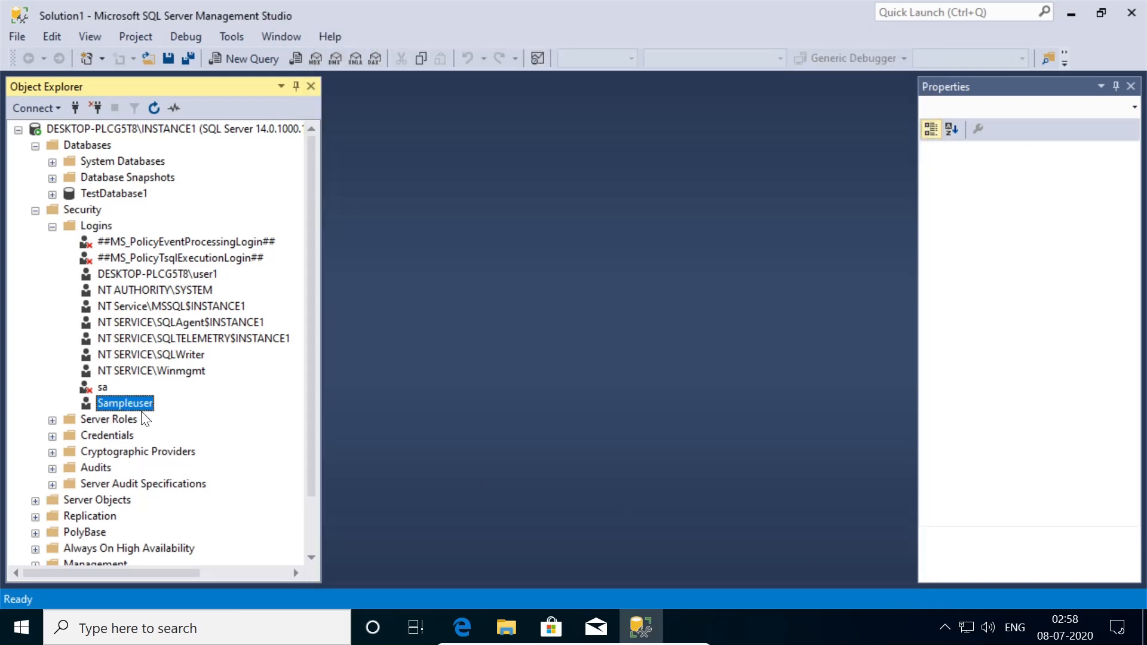
- Collapse the object tree and start a new Database Engine connection
click(36, 211)
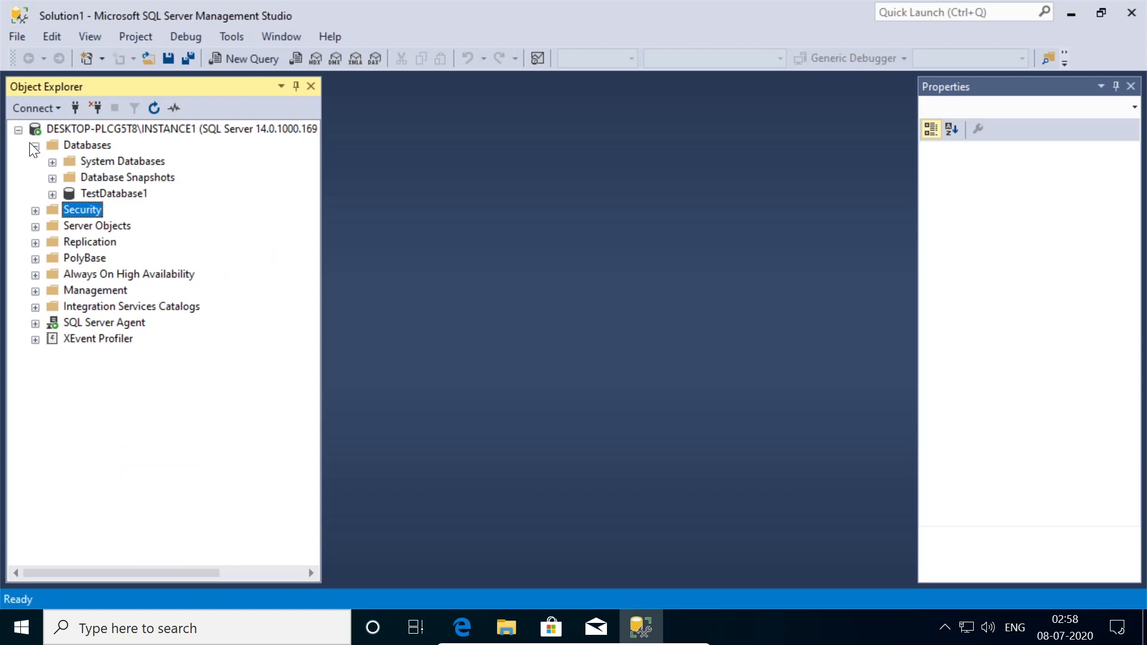
click(19, 130)
click(31, 109)
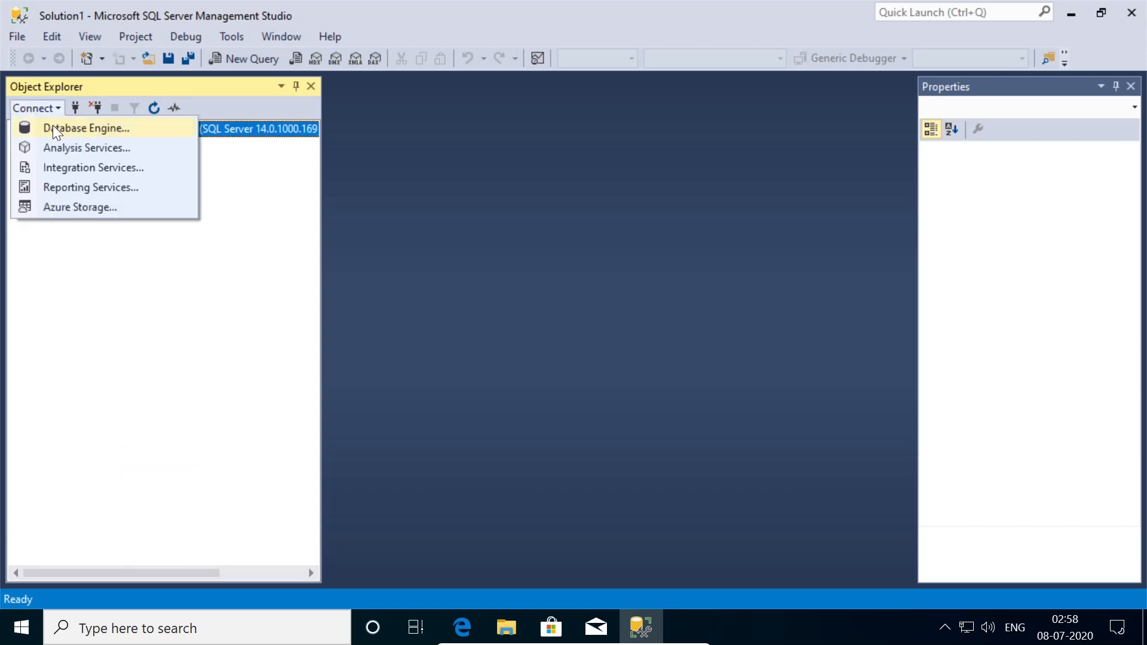
click(52, 125)
- Attempt a SQL Server Authentication connection as sampleuser, dismiss the 18456 failure, and cancel
click(641, 226)
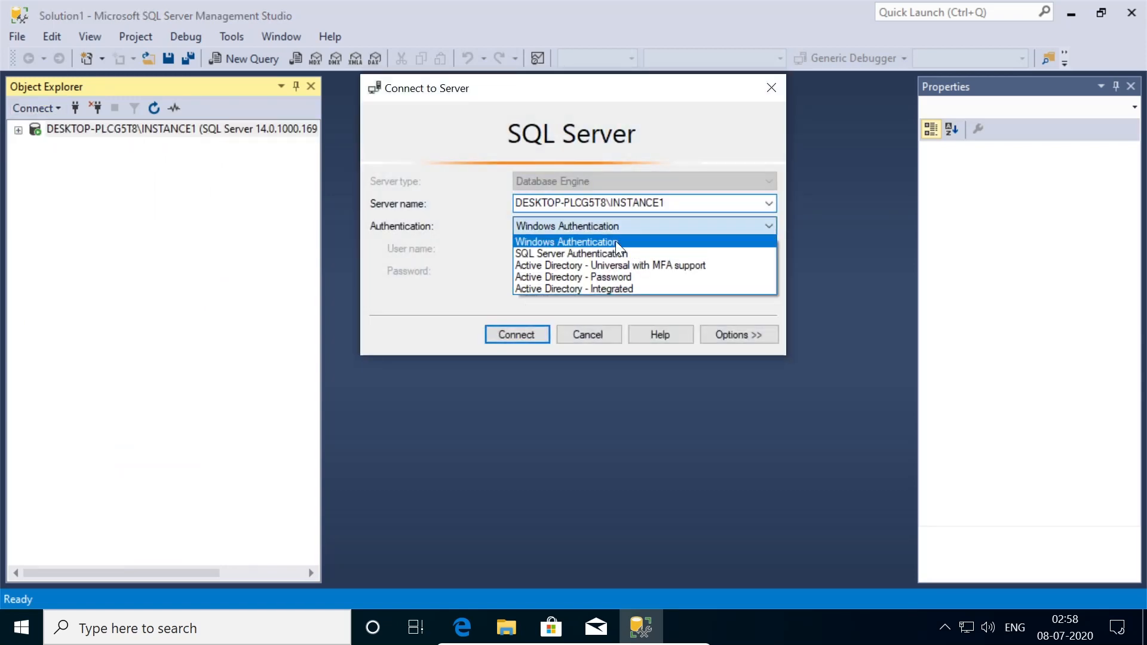
click(612, 255)
click(585, 249)
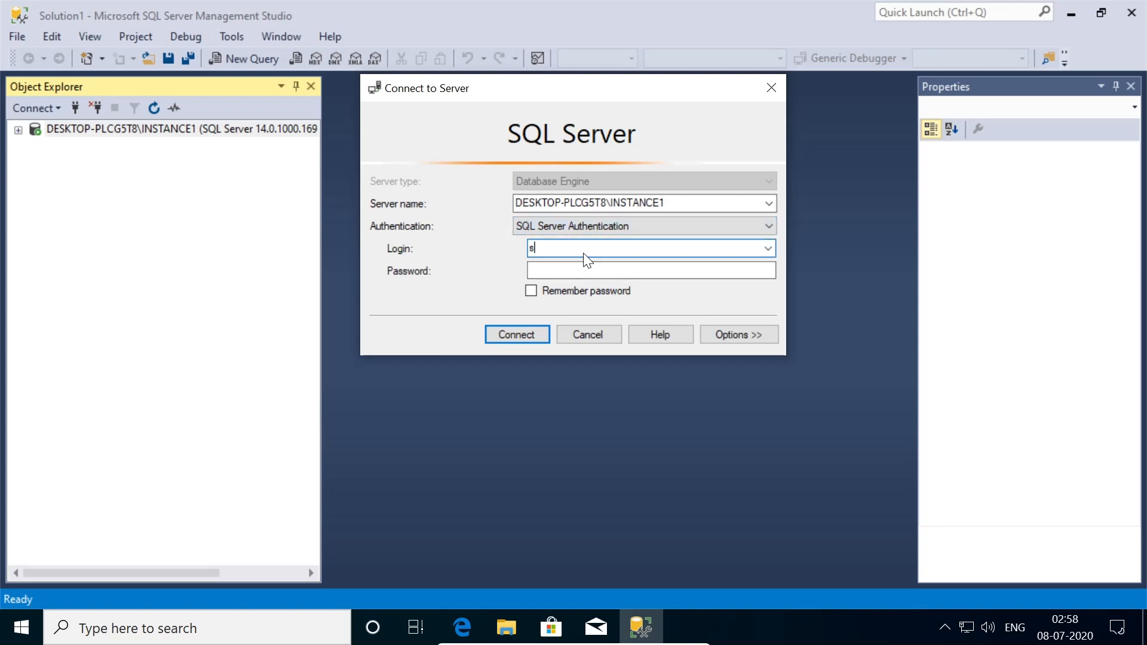
text(sampleuser)
key(Tab)
text(******)
click(565, 292)
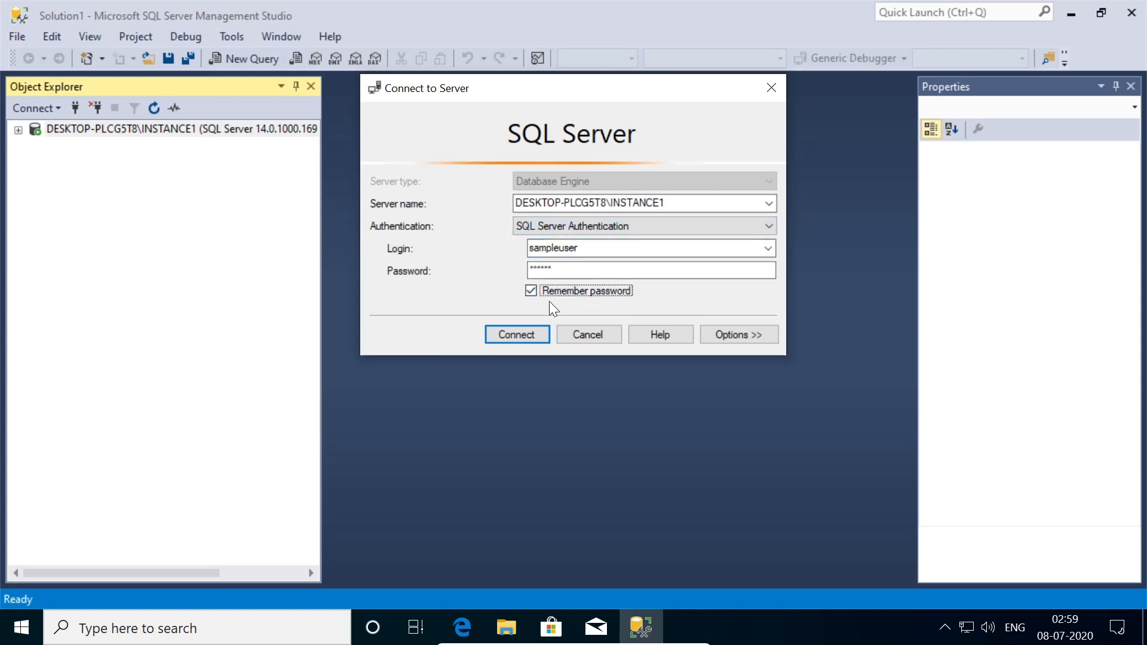
click(519, 335)
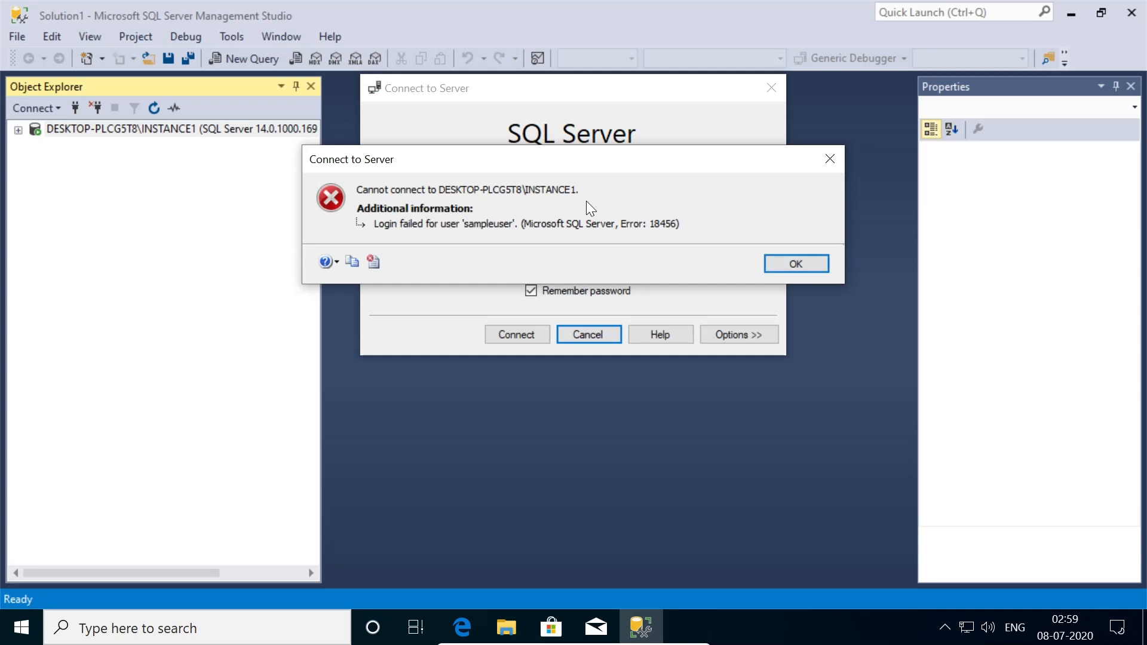
click(795, 265)
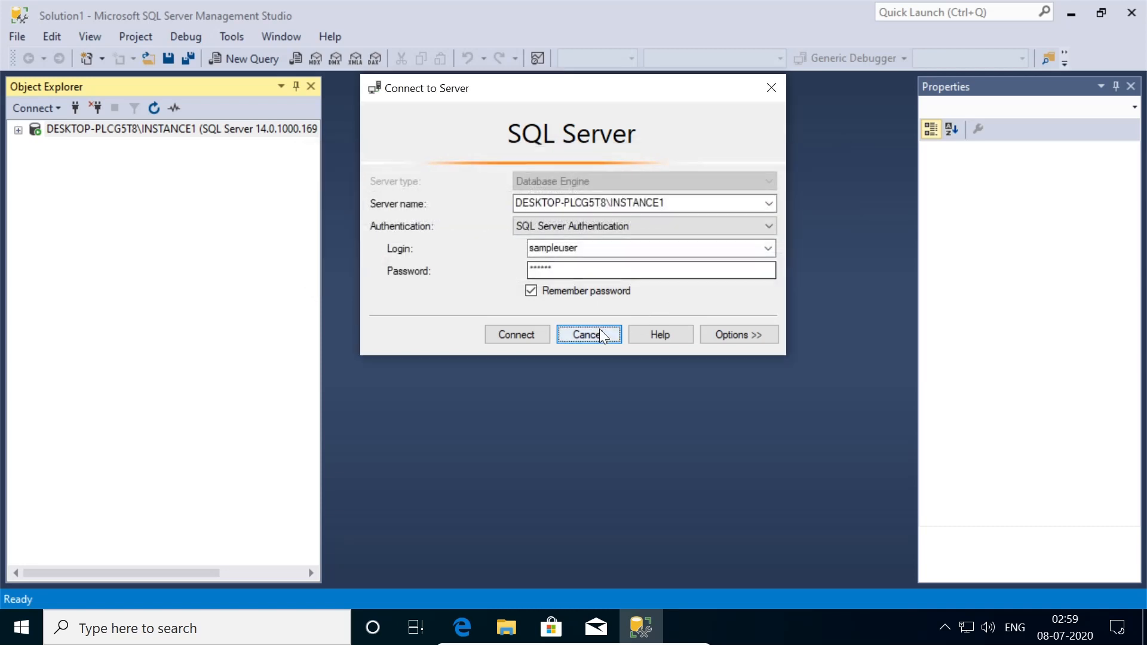
click(593, 332)
- Set Server Properties > Security to SQL Server and Windows Authentication mode and acknowledge the restart notice
right_click(113, 127)
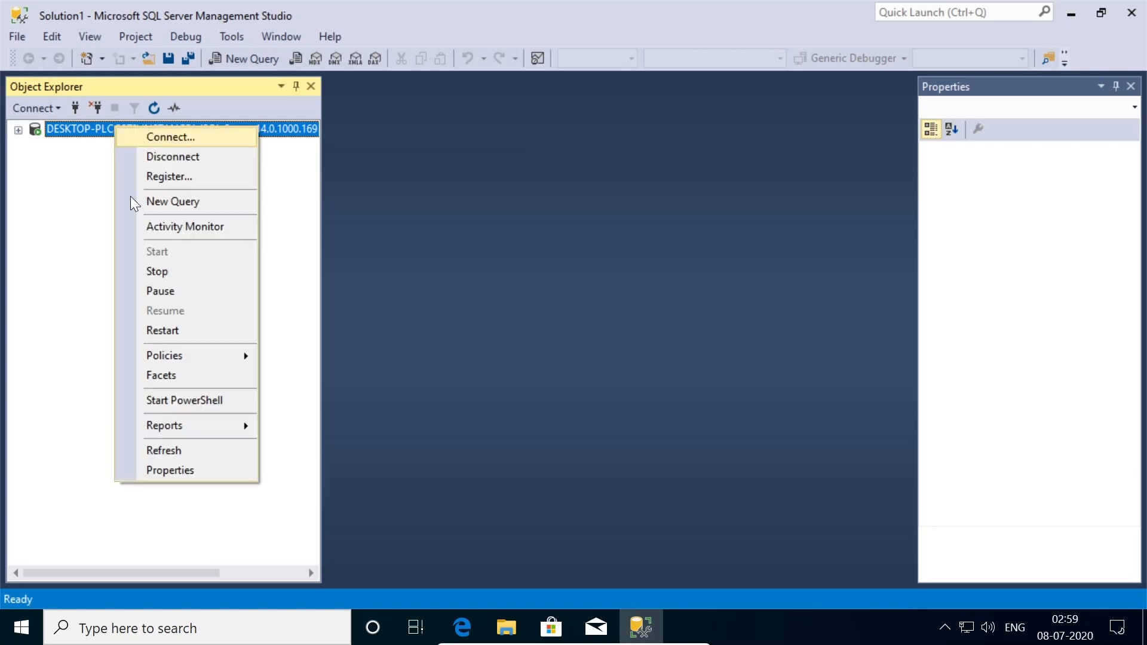
click(338, 463)
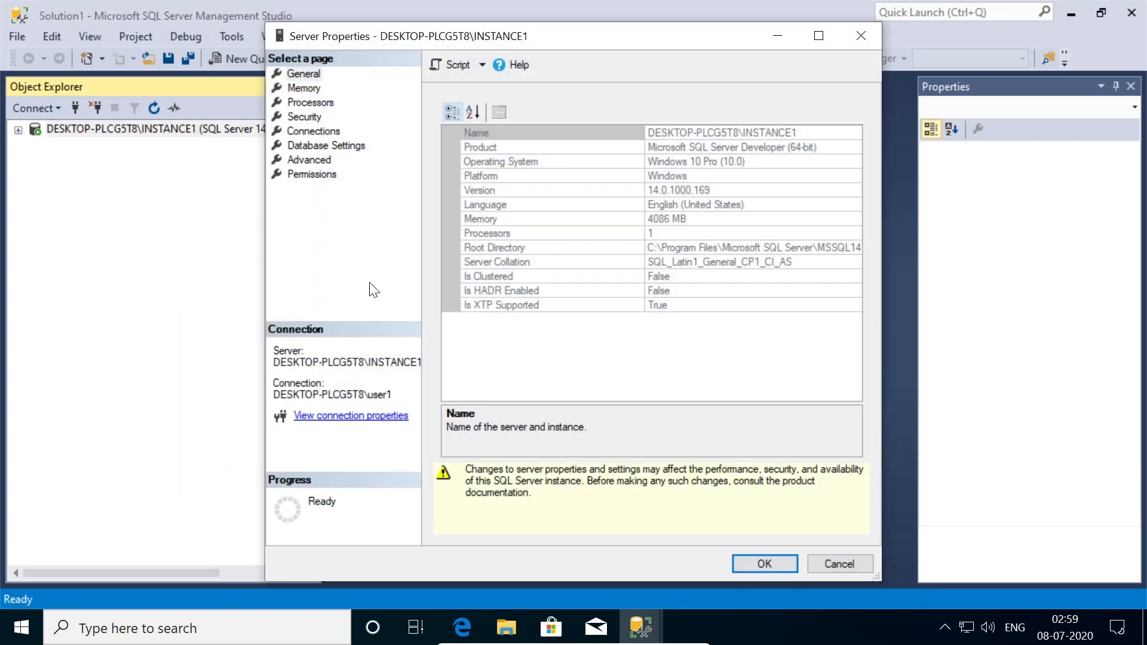
click(304, 117)
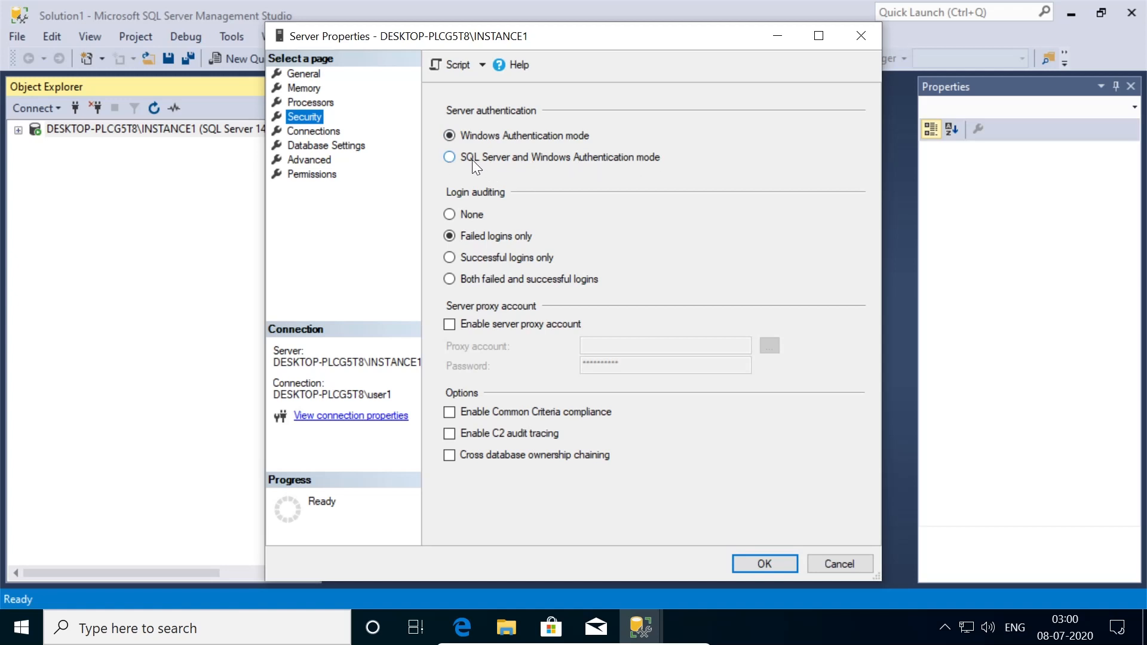
click(450, 158)
click(487, 157)
click(766, 560)
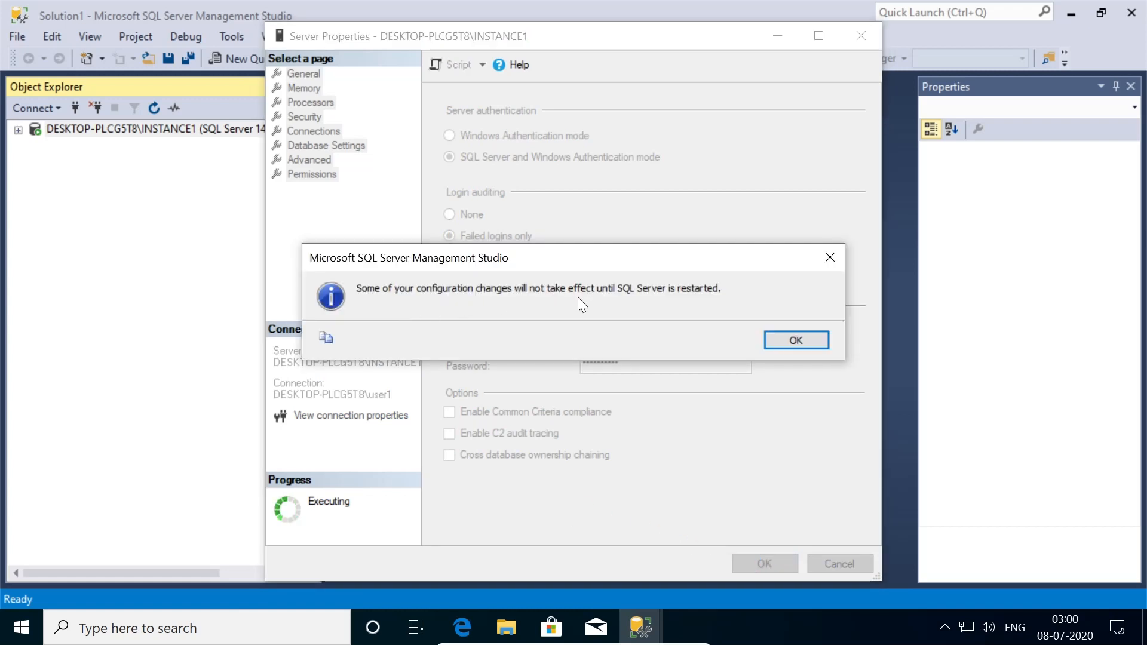
click(791, 341)
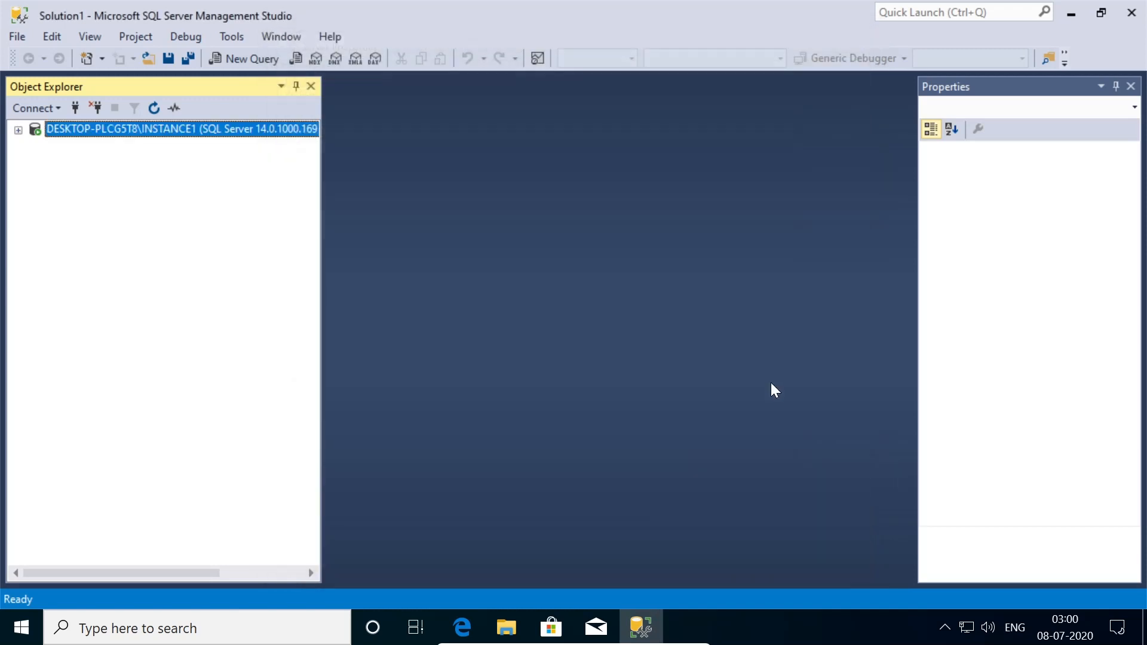
- Restart the INSTANCE1 service, approving UAC and stopping SQL Server Agent, then expand the server
right_click(109, 130)
click(178, 335)
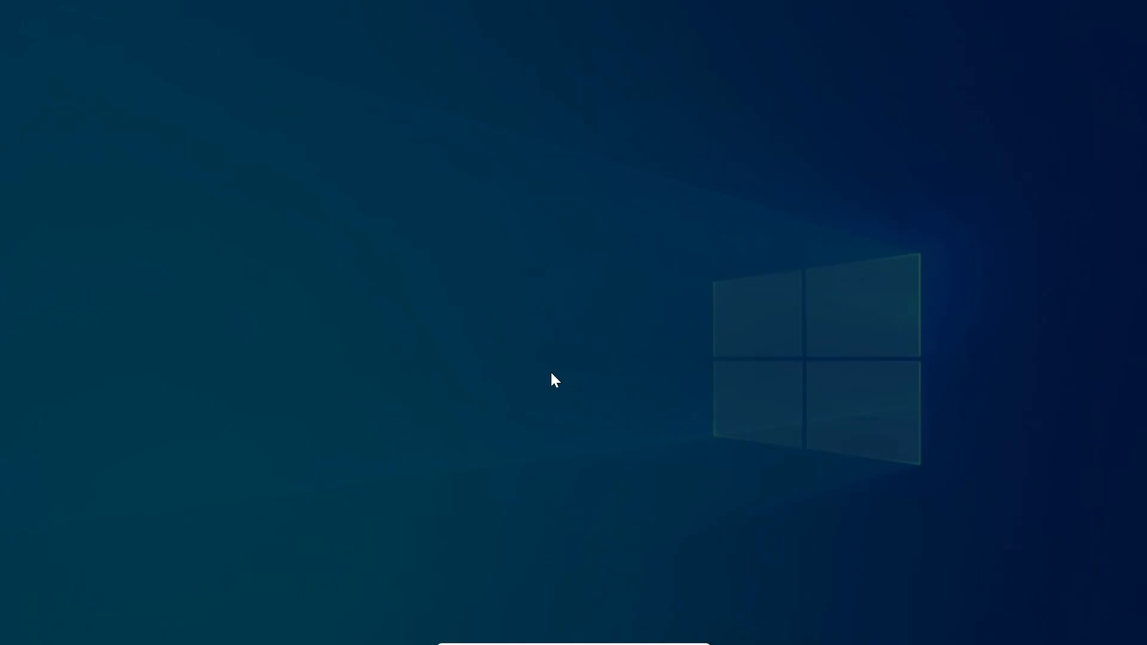
click(498, 440)
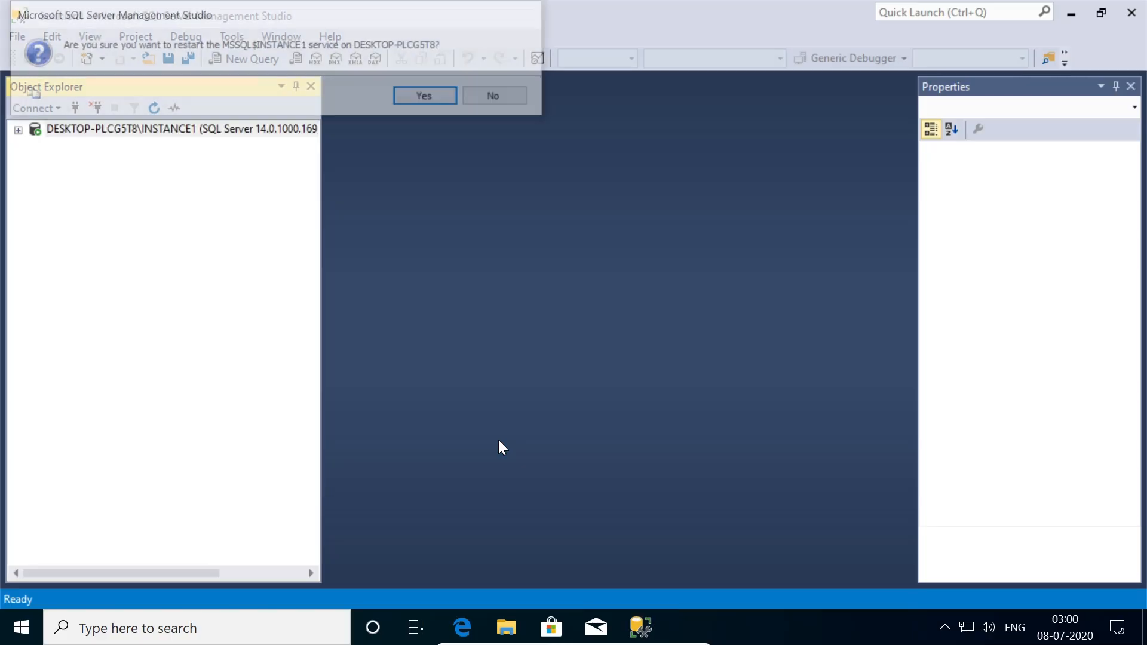
click(422, 99)
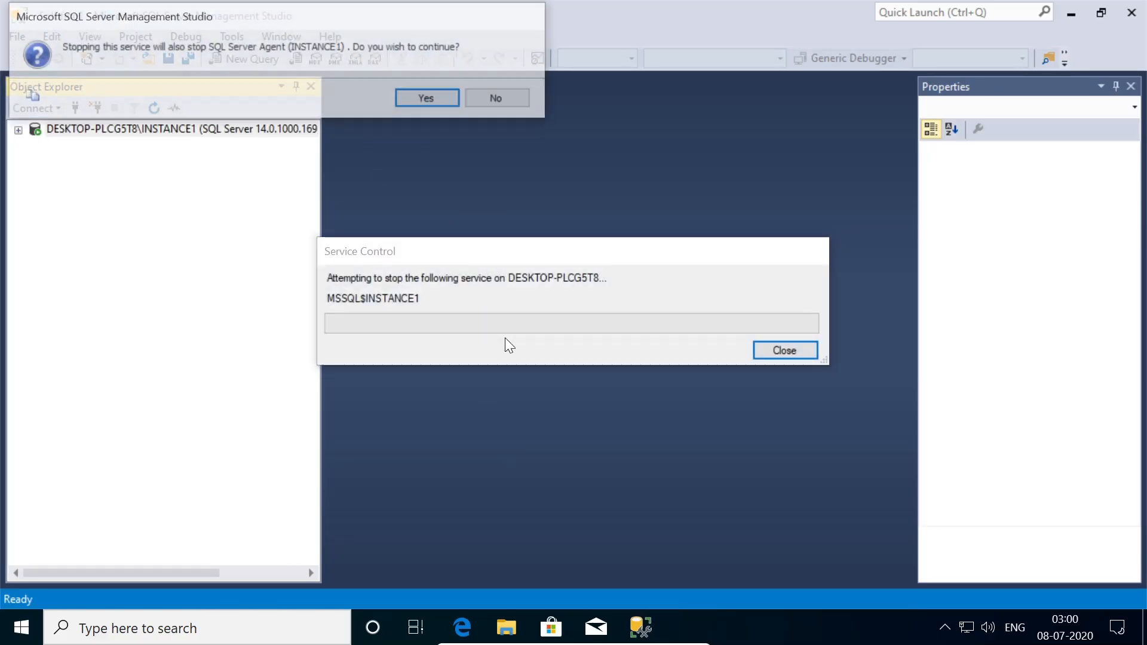
click(432, 100)
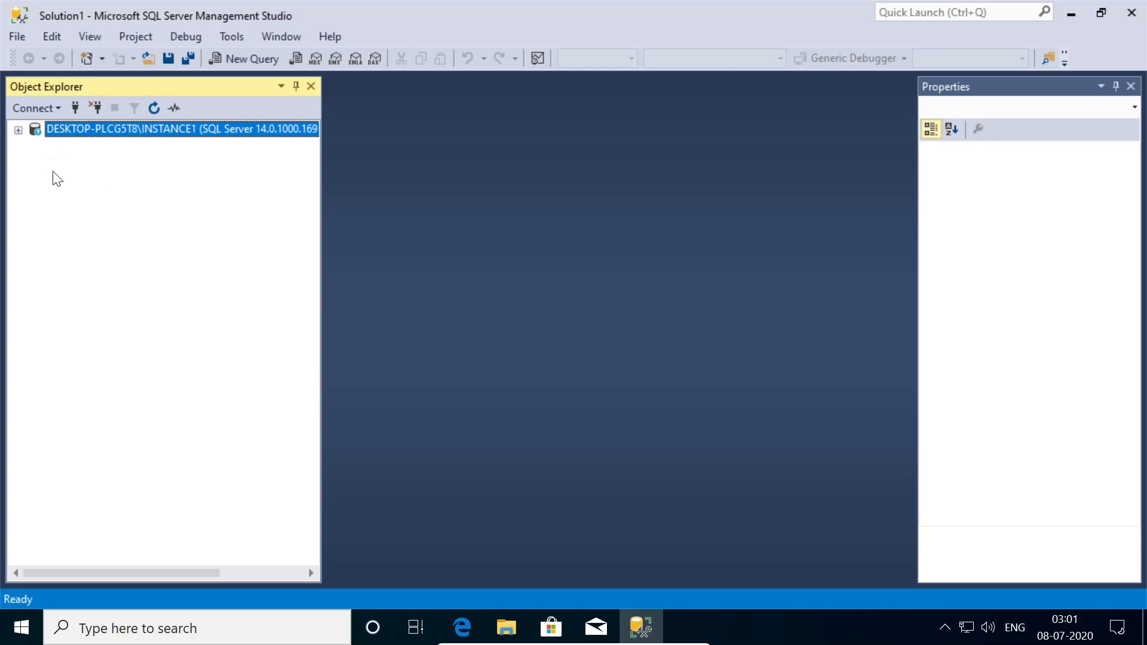
click(18, 131)
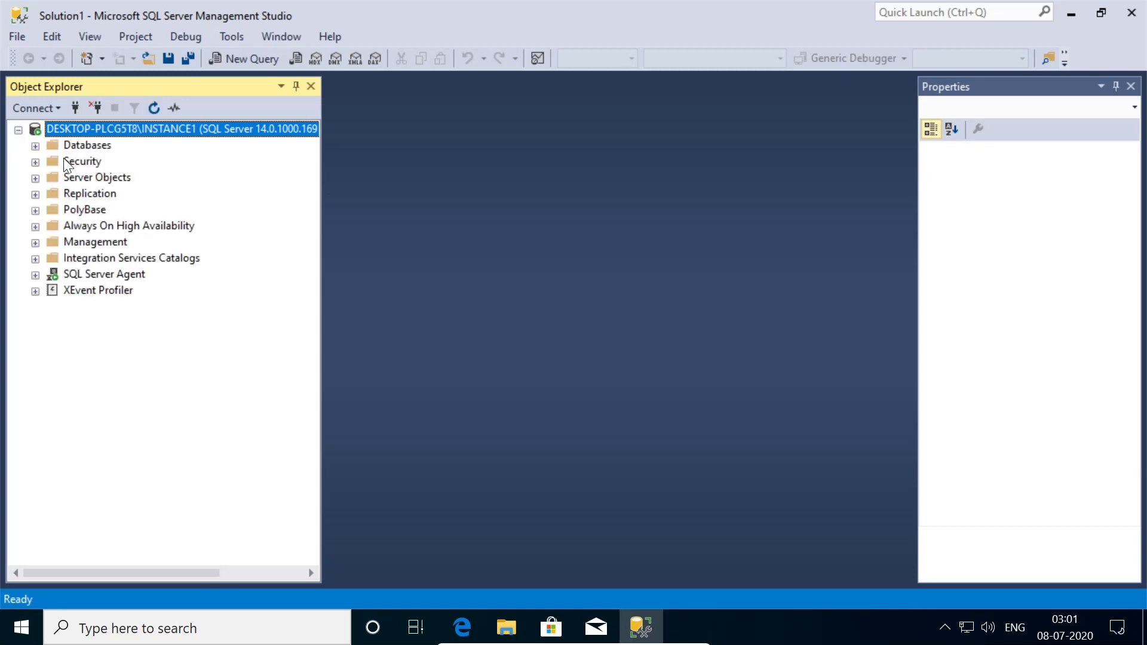
- Confirm the Sampleuser login is listed under Security > Logins
click(35, 161)
click(53, 178)
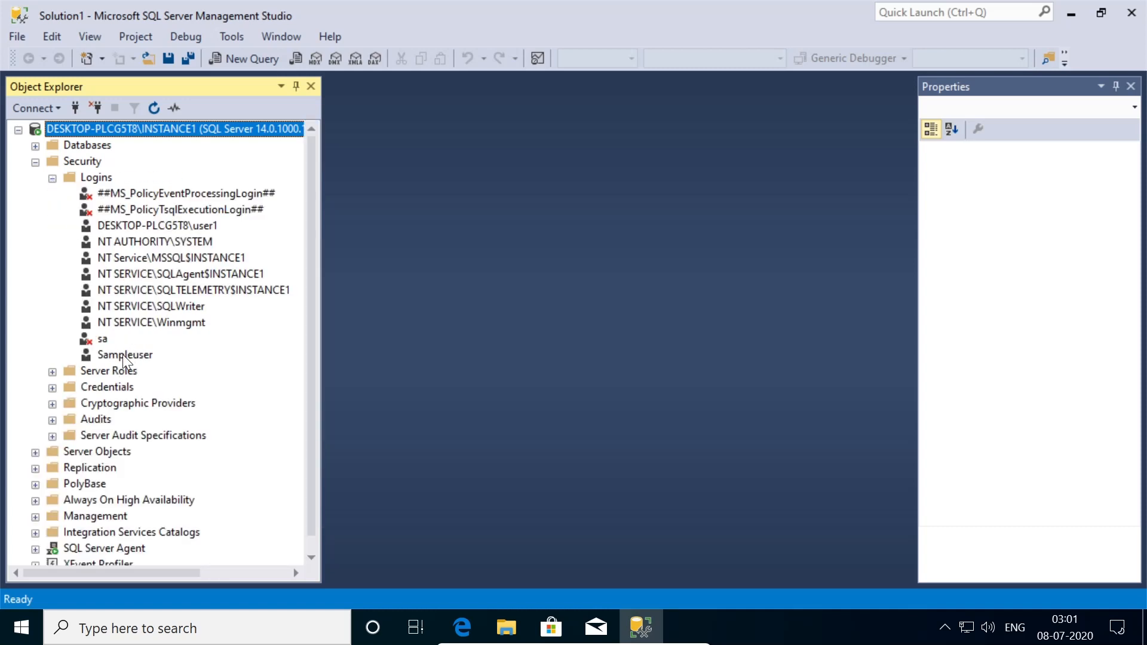
click(124, 355)
- Open a second Database Engine connection as sampleuser using SQL Server Authentication
click(18, 129)
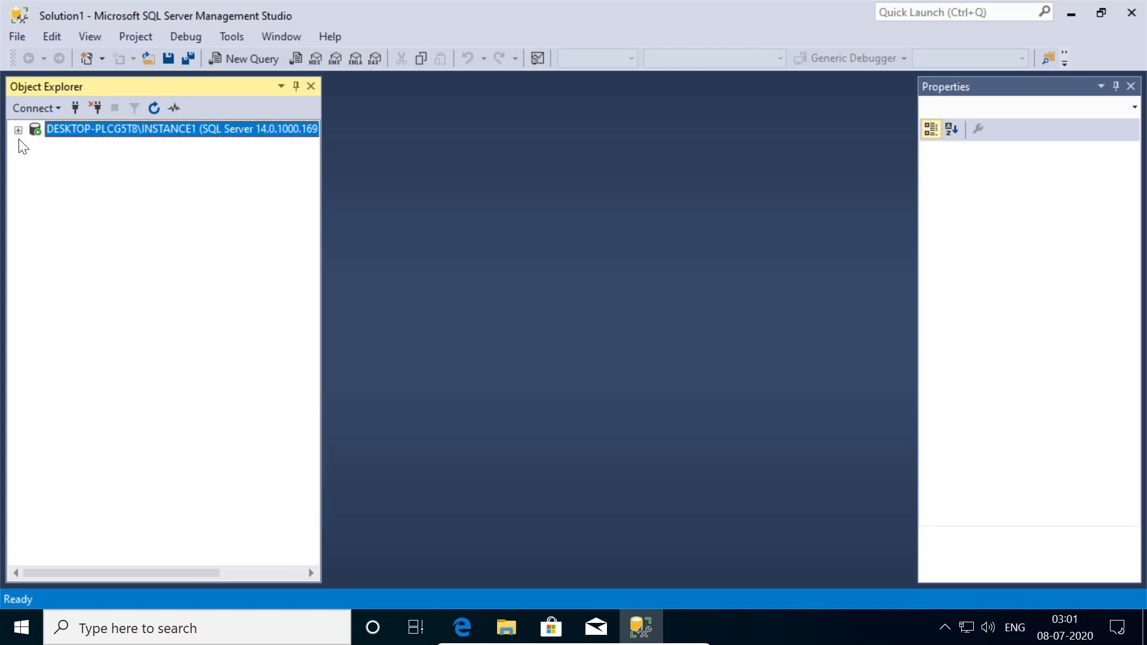
click(37, 108)
click(49, 123)
click(768, 226)
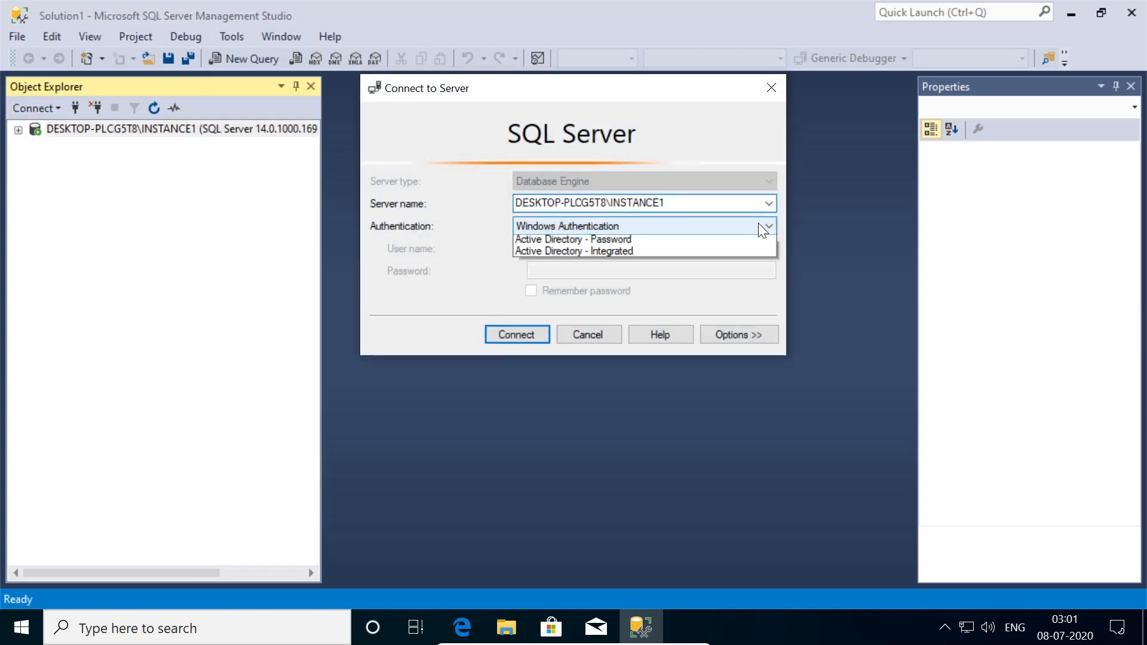
click(586, 255)
click(579, 249)
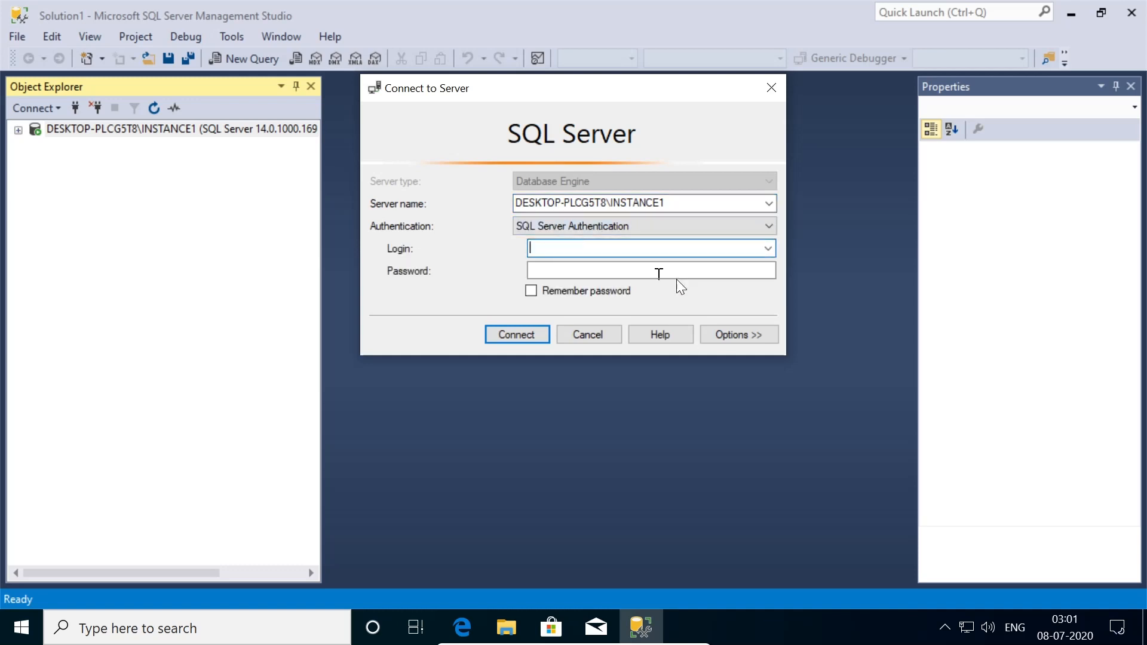
text(sampleuser)
key(Tab)
text(******)
click(564, 291)
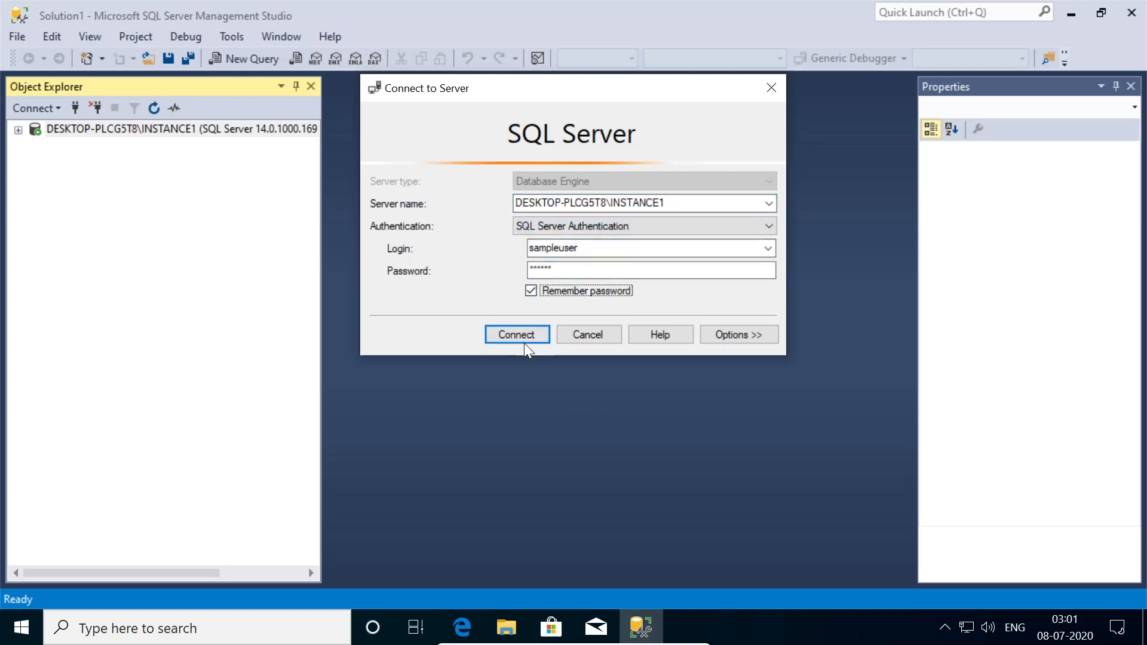
click(525, 340)
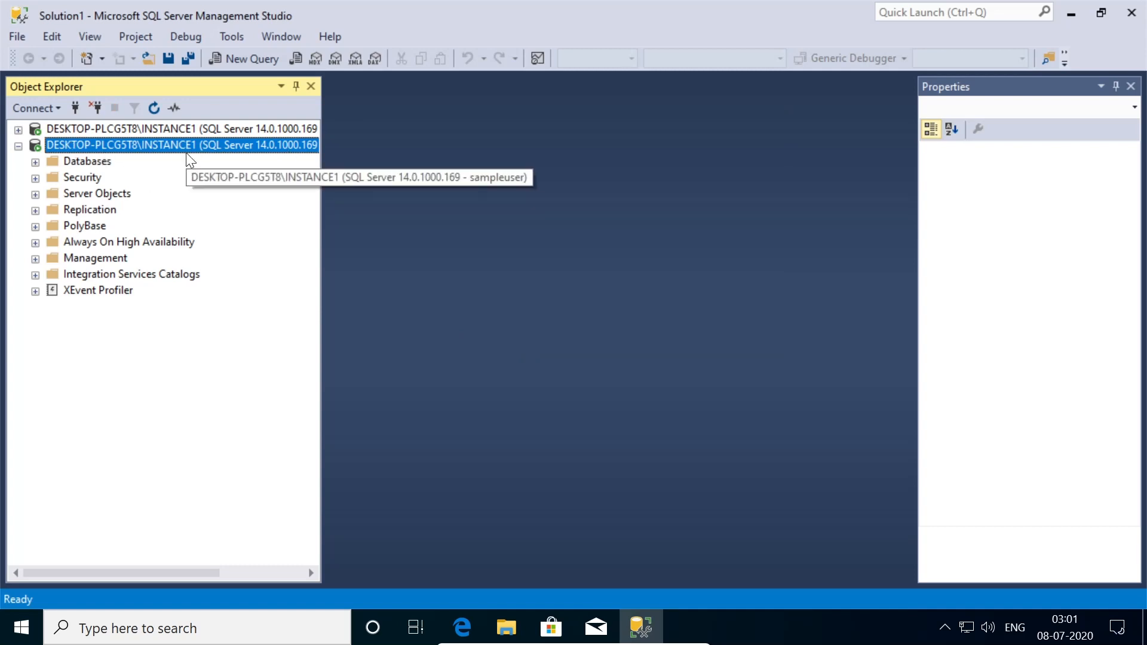
- Try opening TestDatabase1 as sampleuser and dismiss the database-not-accessible error
click(35, 162)
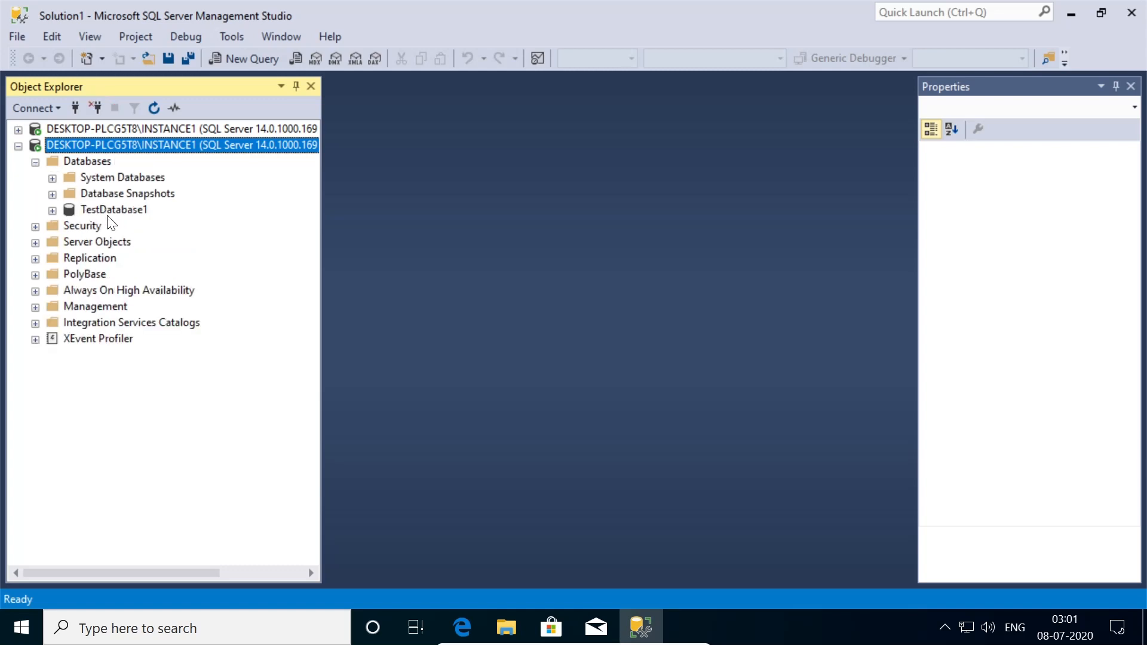
click(52, 210)
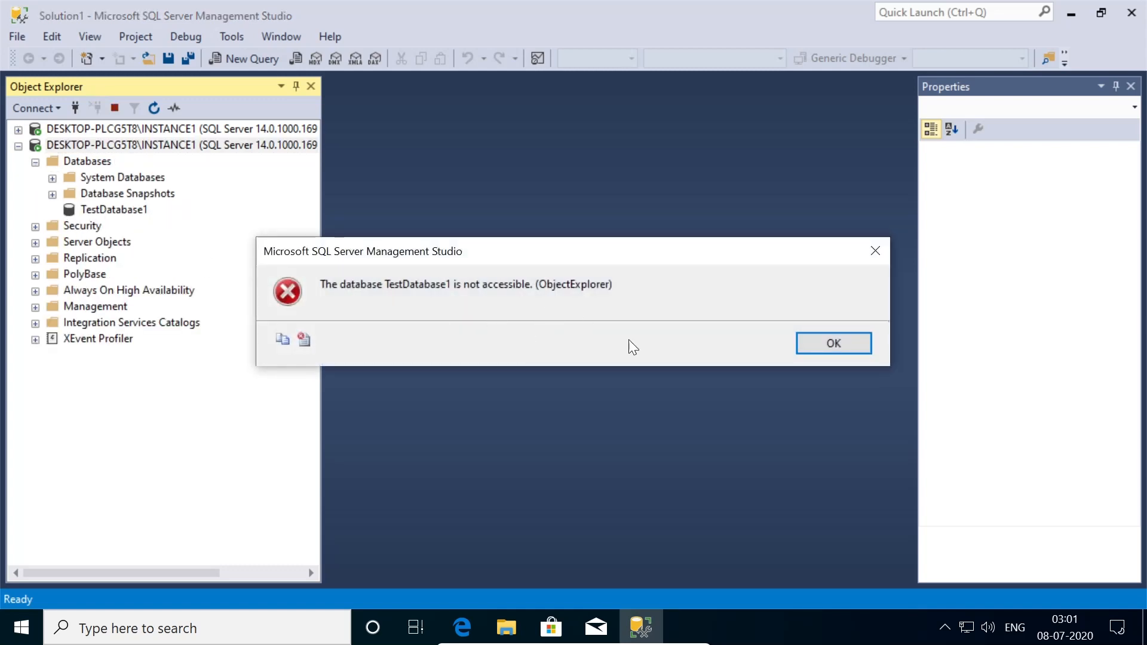
click(812, 345)
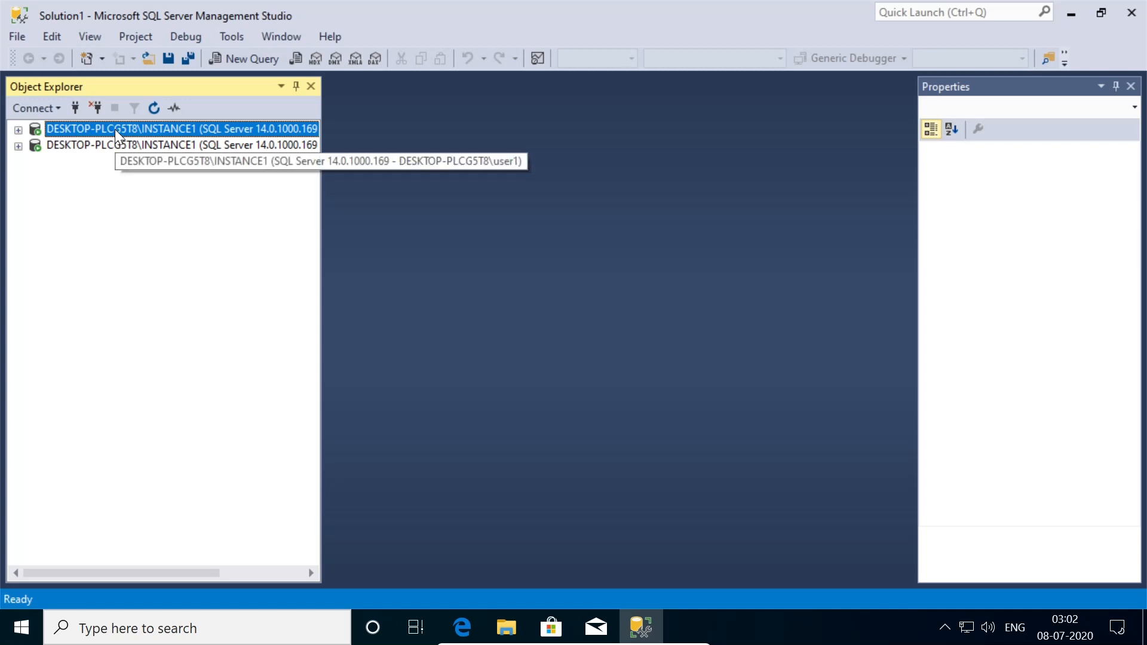
- On the original connection, expand TestDatabase1 > Security > Roles > Database Roles
click(18, 129)
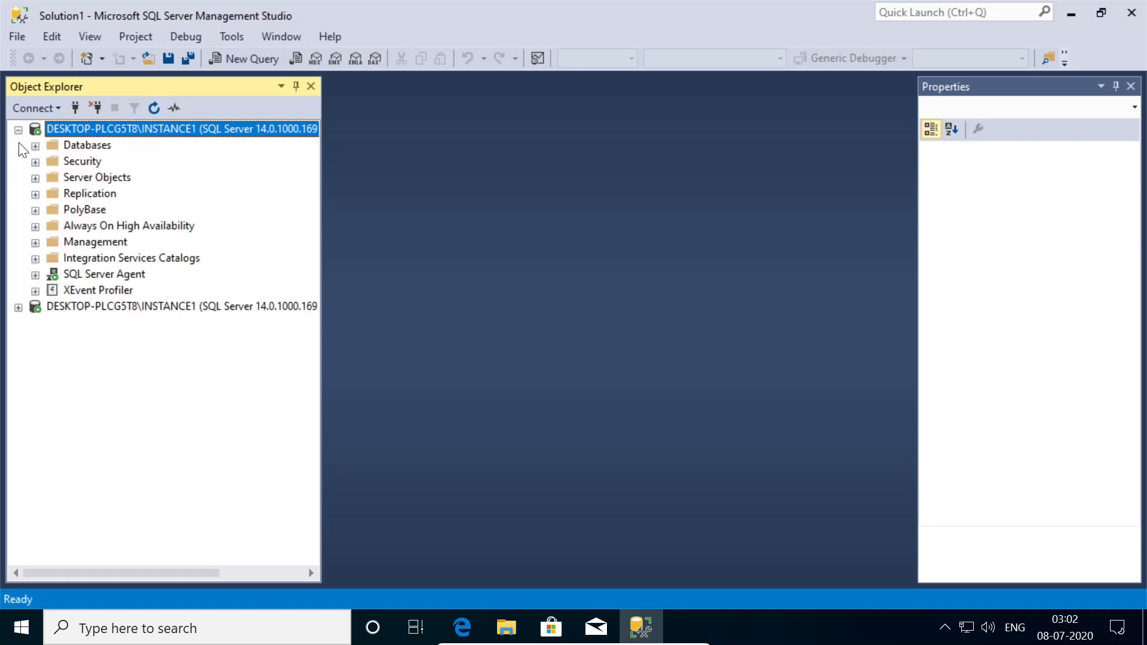
click(35, 145)
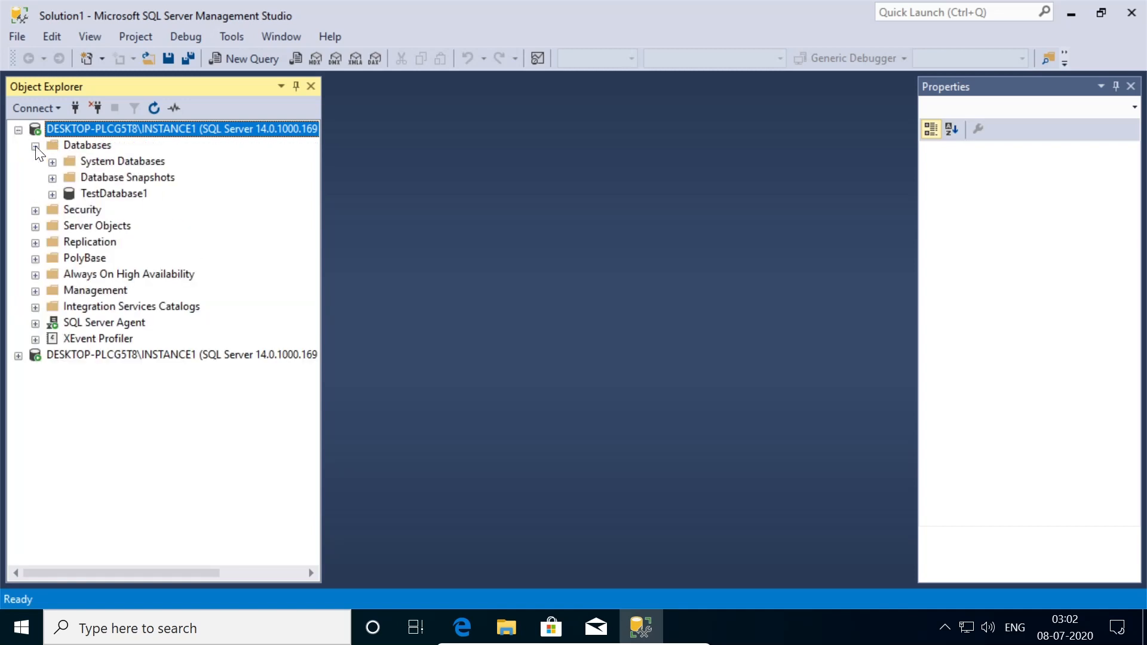
click(53, 195)
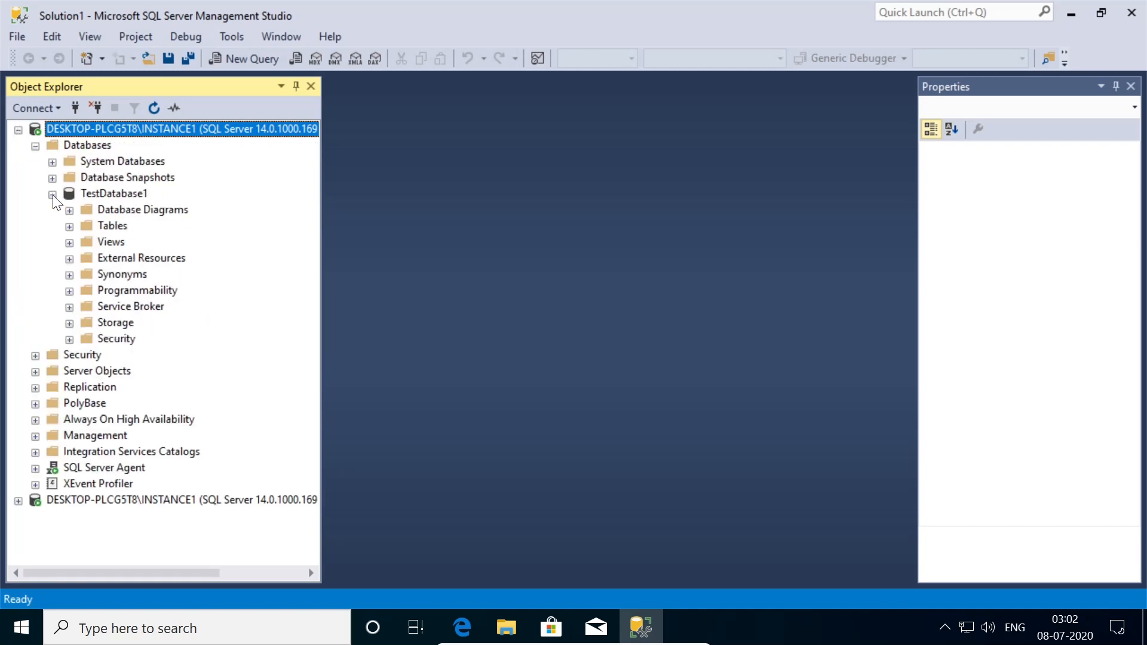
click(69, 340)
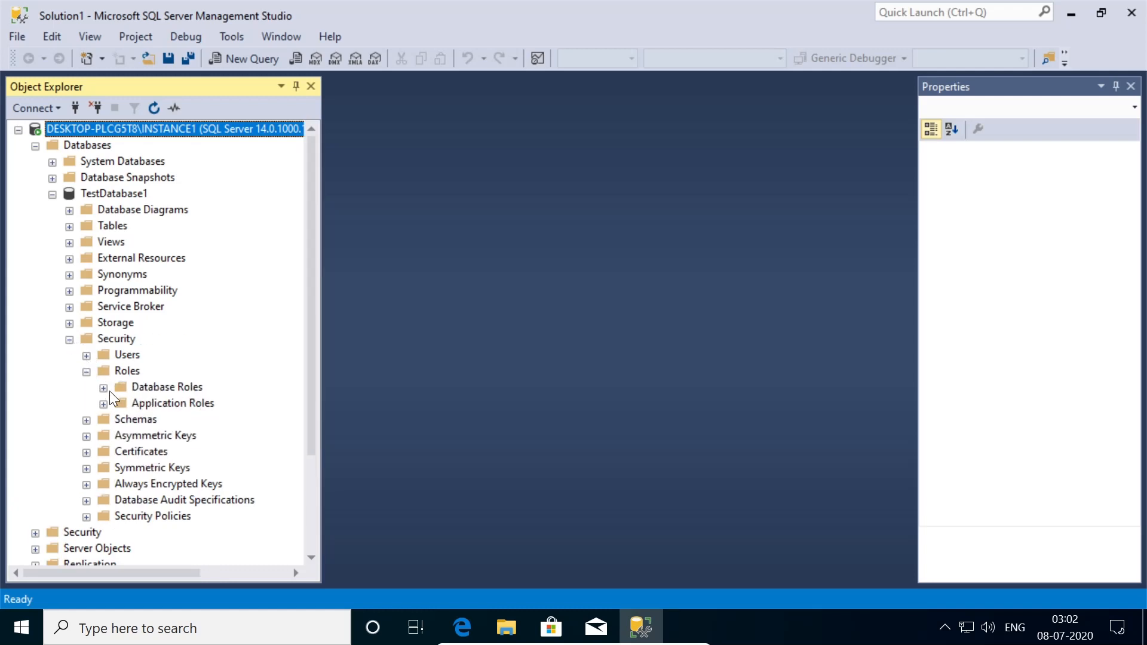
click(108, 389)
scroll(238, 405, down, 3)
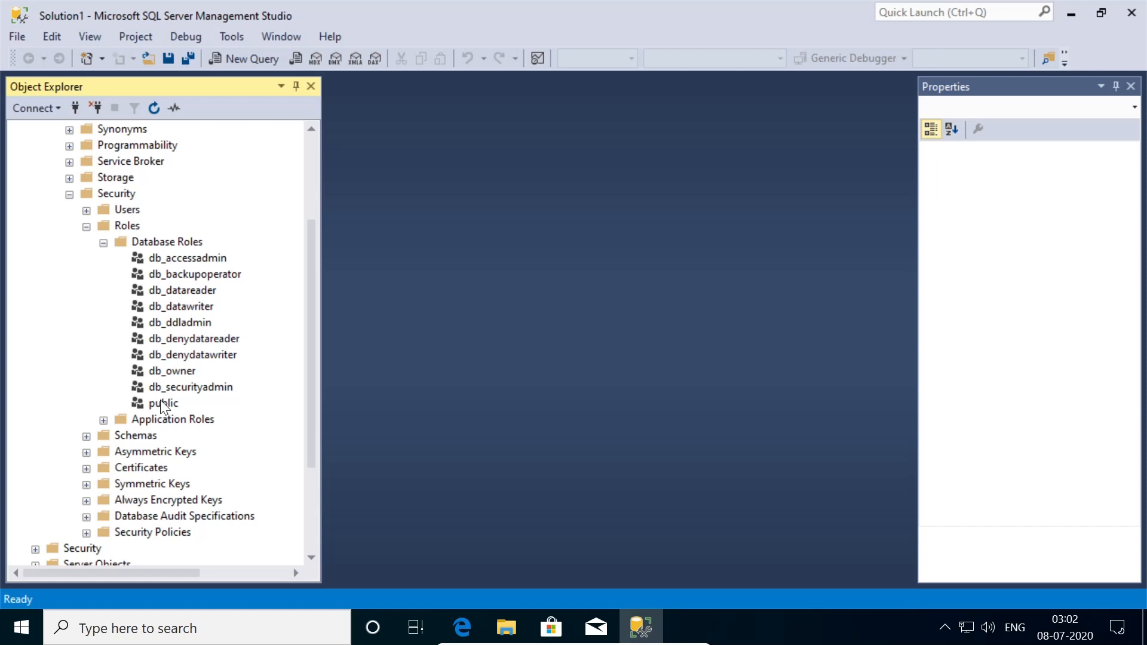
right_click(167, 242)
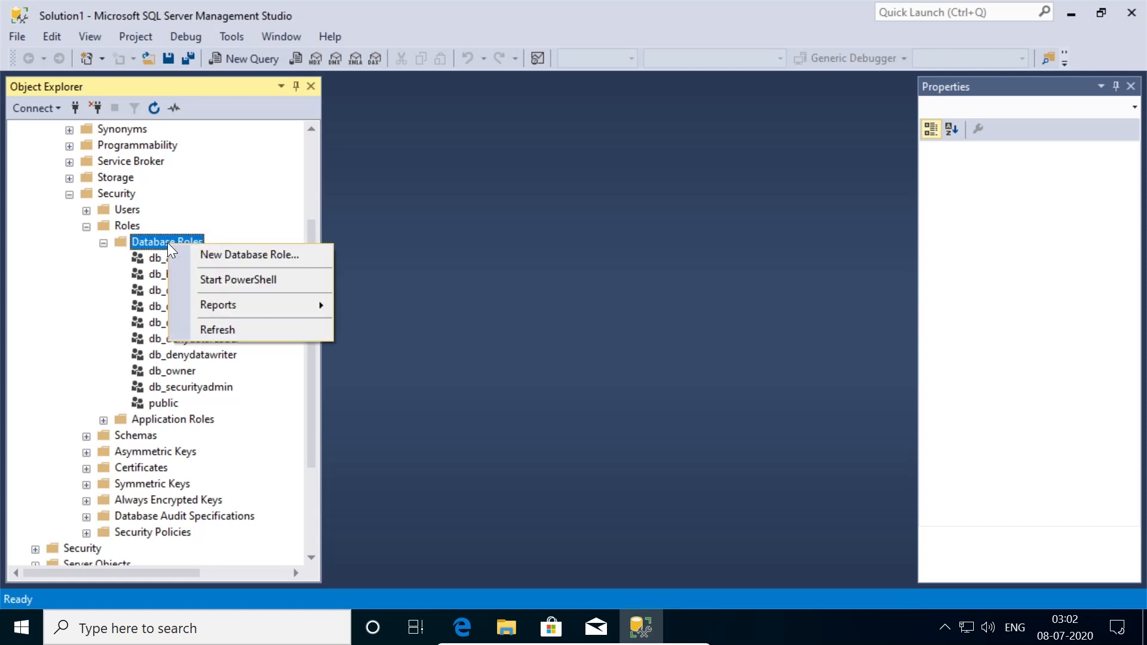
- Begin a new database role named executerole and switch to its Securables page
click(232, 251)
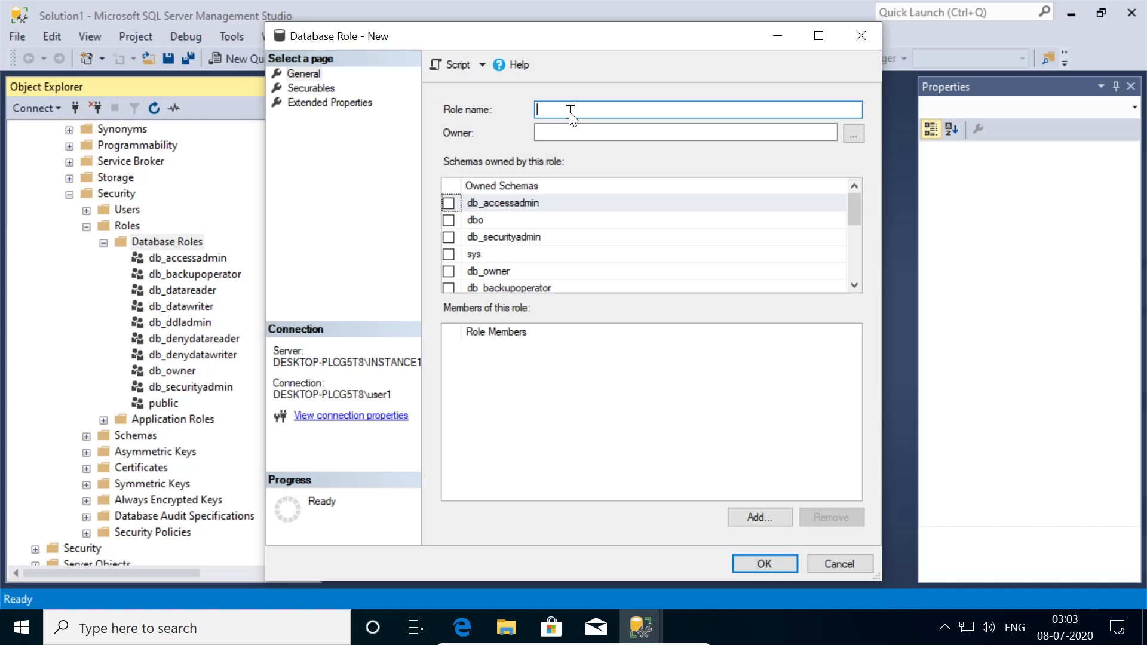
text(executerole)
scroll(523, 271, down, 2)
scroll(523, 270, down, 1)
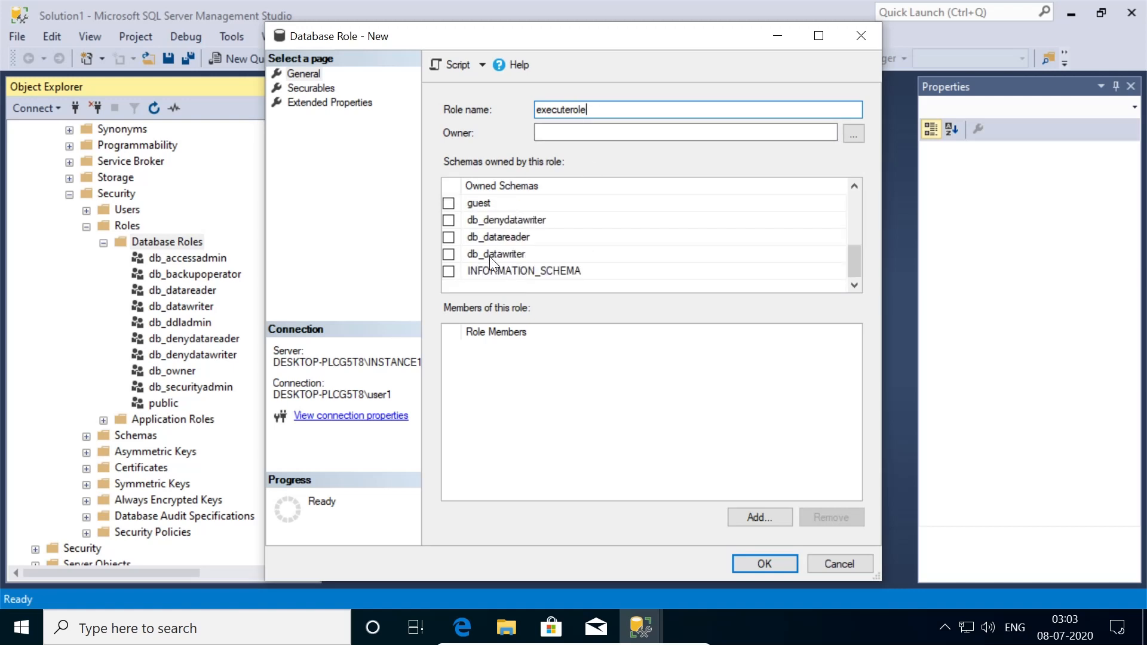
click(310, 89)
- Add securables by object type, selecting Stored procedures, to list SampleProcedure
click(810, 132)
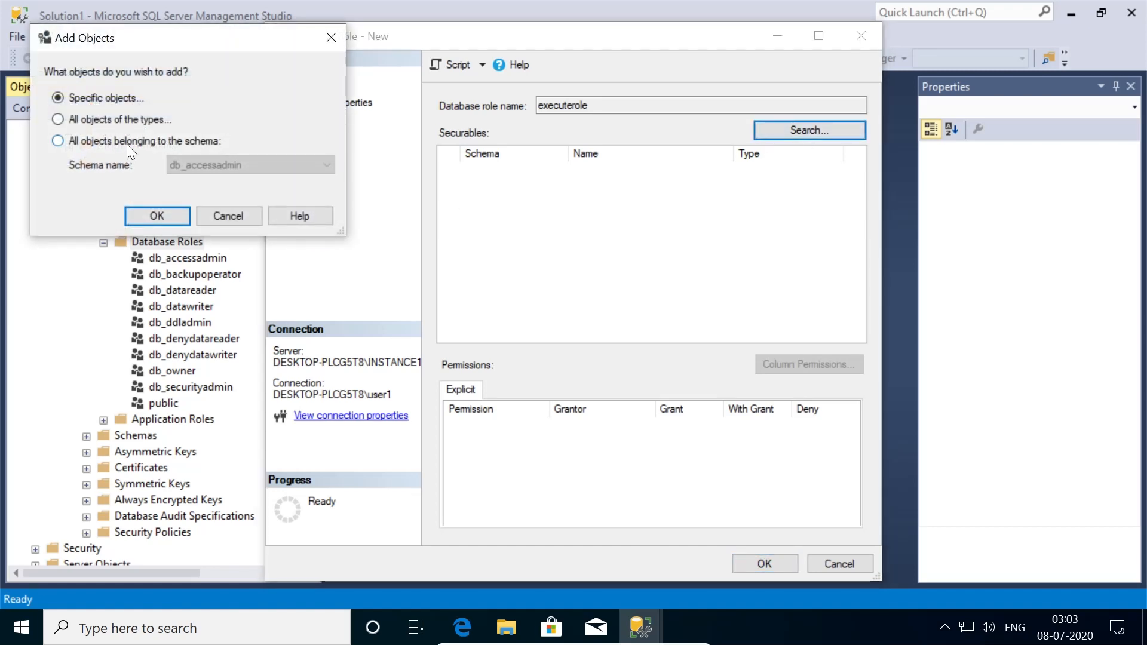
click(86, 120)
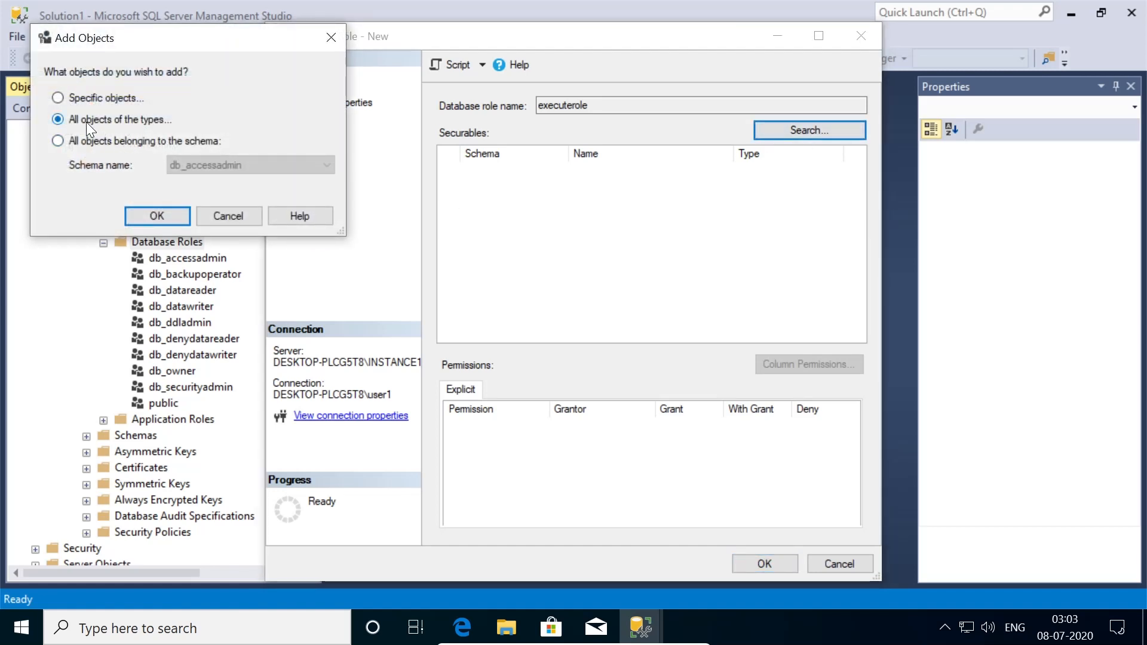
click(154, 216)
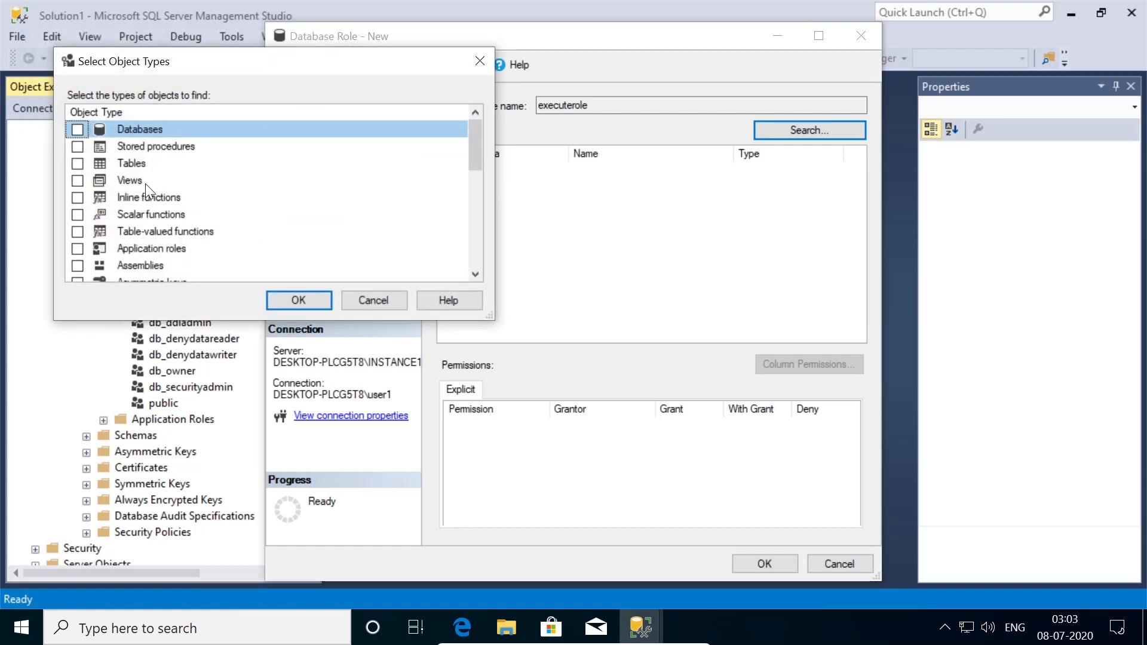
click(78, 165)
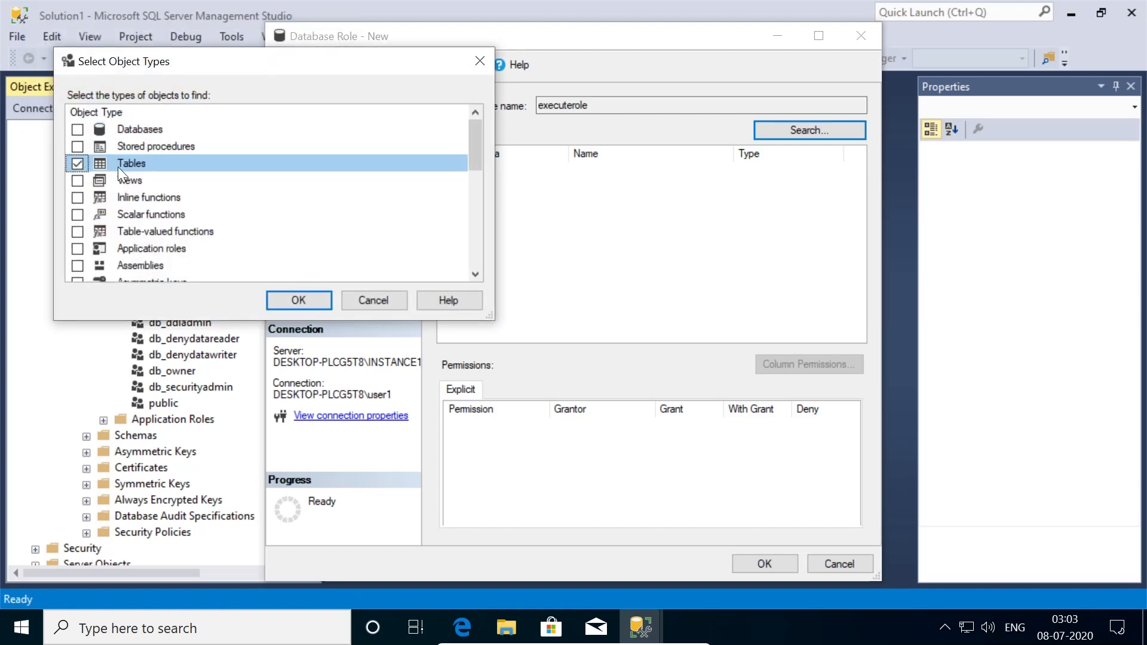
click(150, 149)
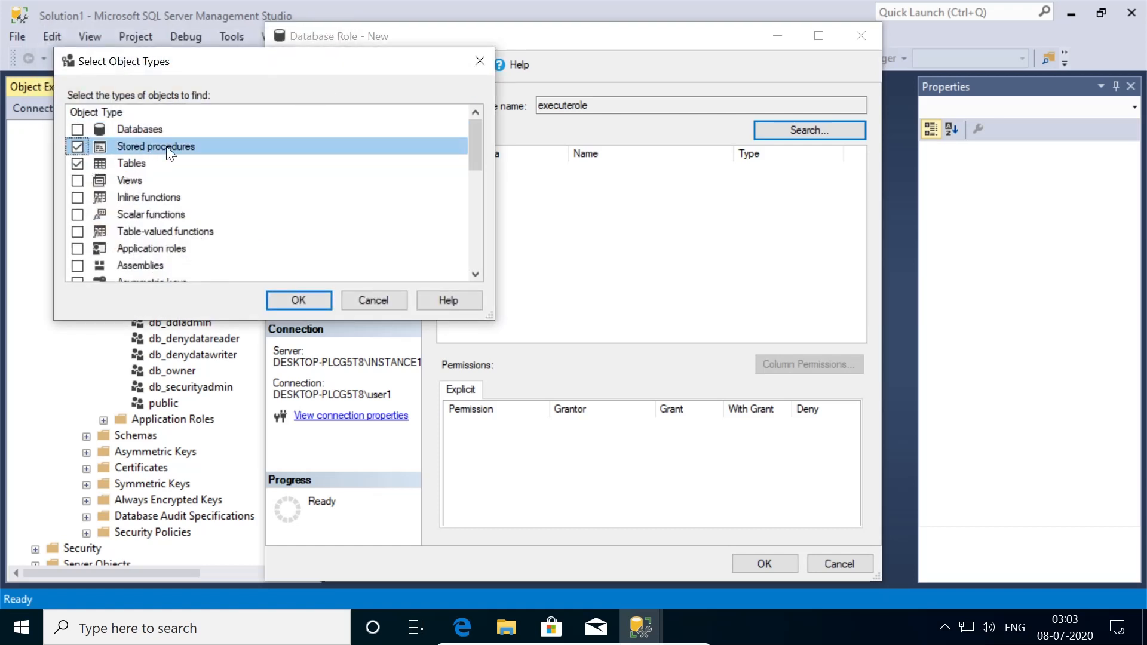
click(310, 302)
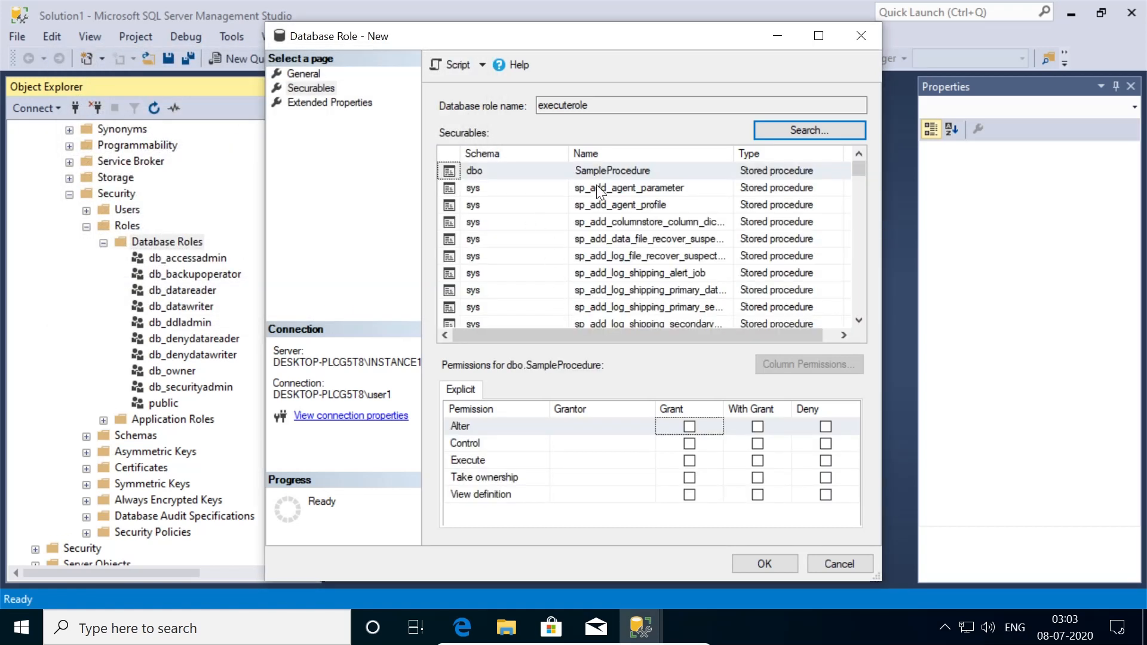
scroll(597, 184, down, 5)
scroll(608, 172, up, 5)
- Grant Execute on dbo.SampleProcedure and save the executerole role
click(609, 172)
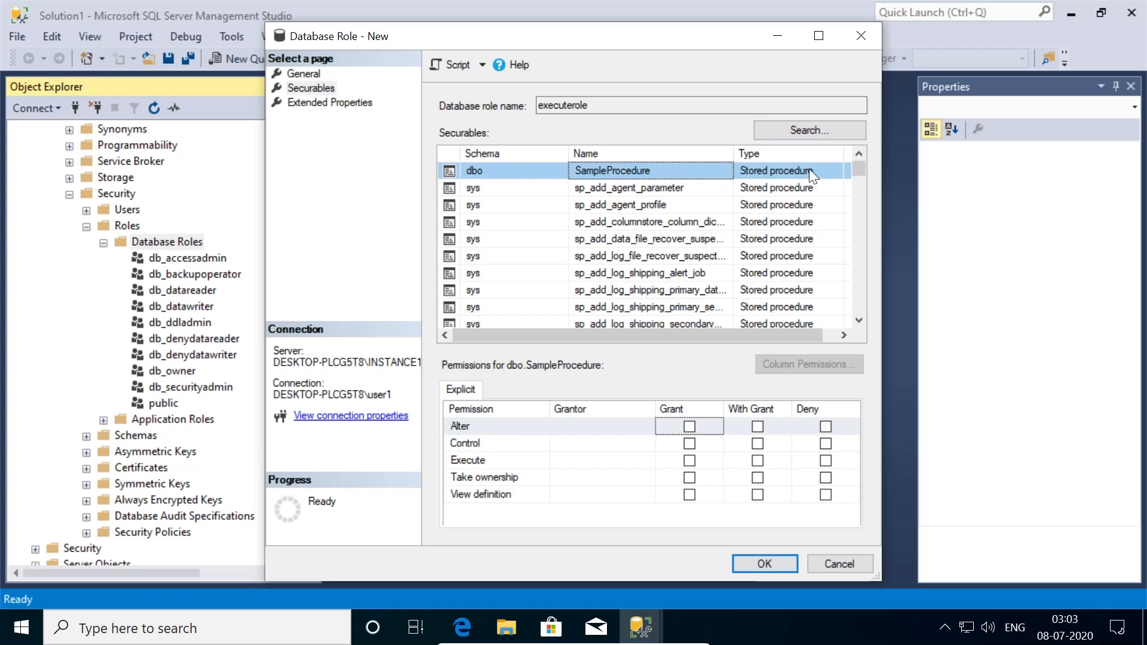
drag(861, 170, 836, 156)
click(689, 463)
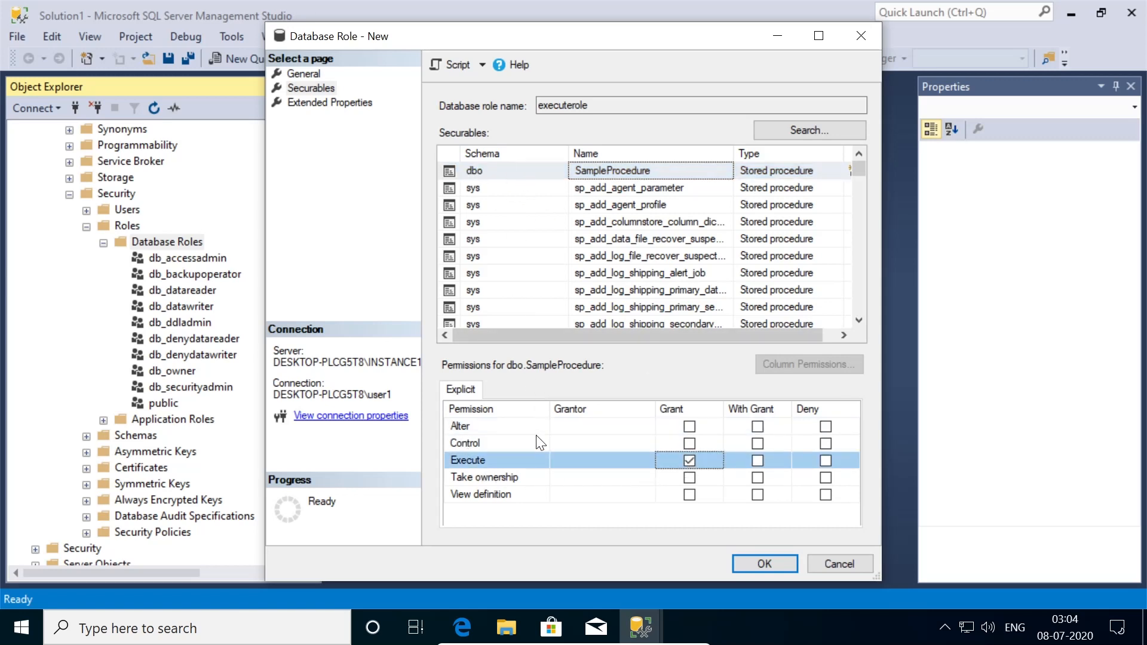
drag(604, 108, 554, 185)
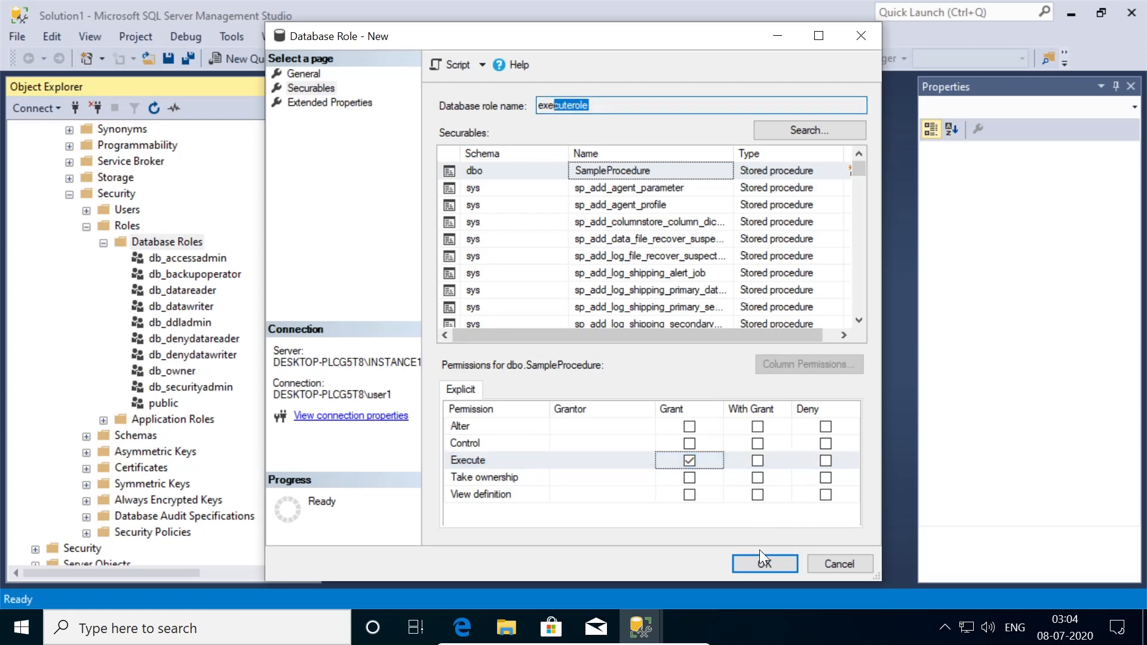
click(763, 565)
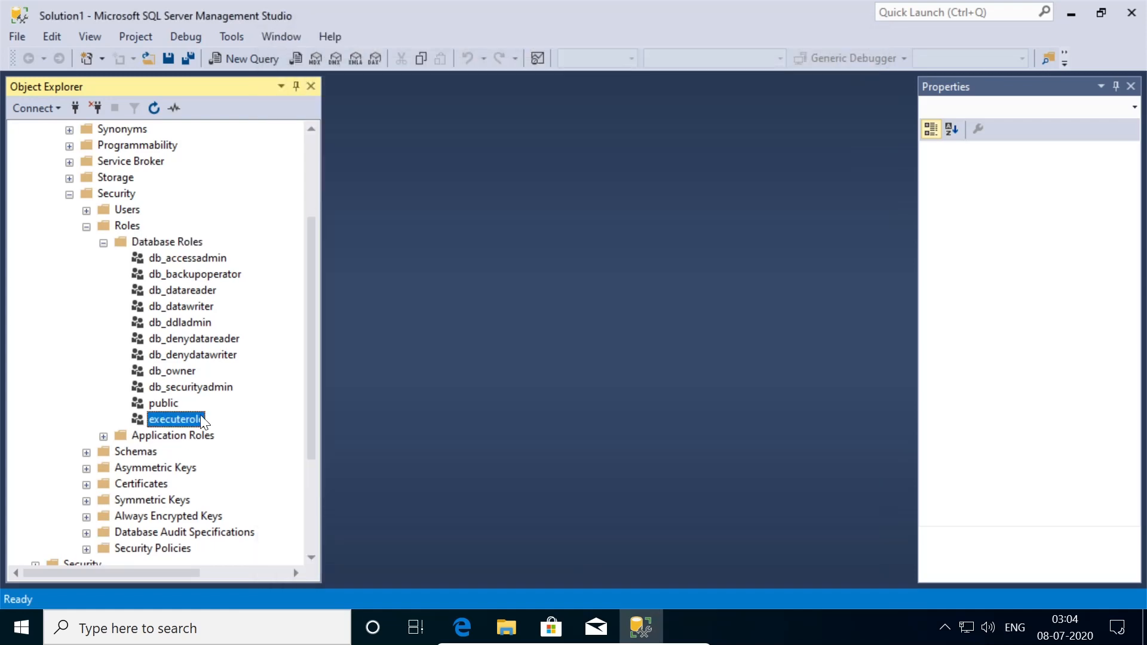
- In Sampleuser's login properties, map it to TestDatabase1 with executerole membership and save
scroll(125, 365, up, 1)
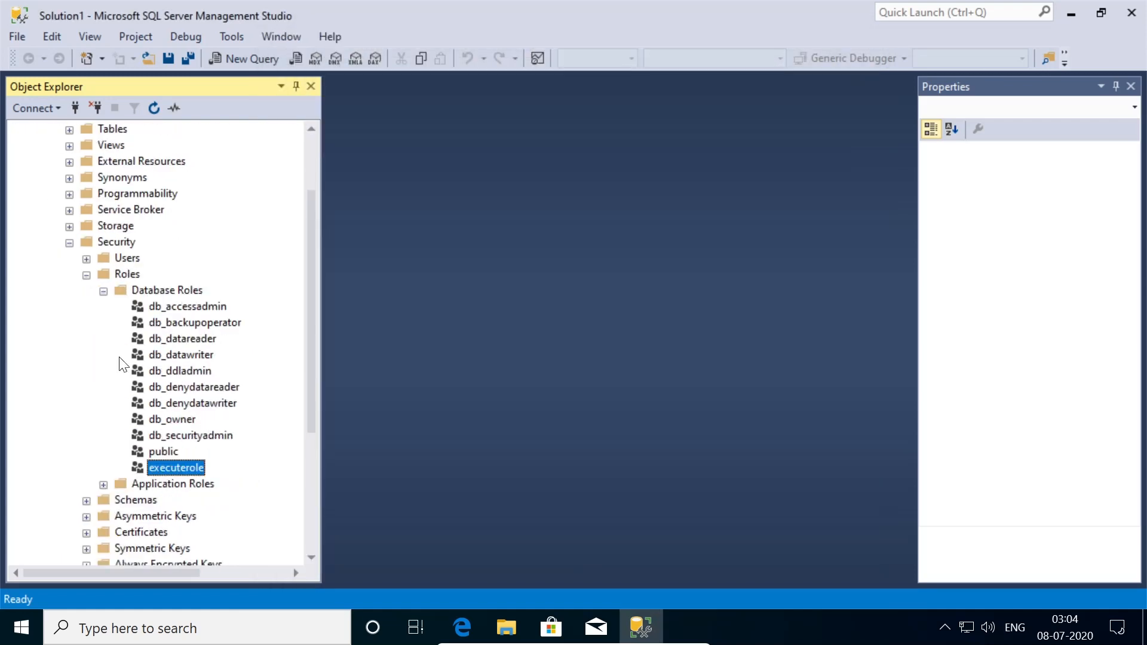
click(69, 242)
click(54, 195)
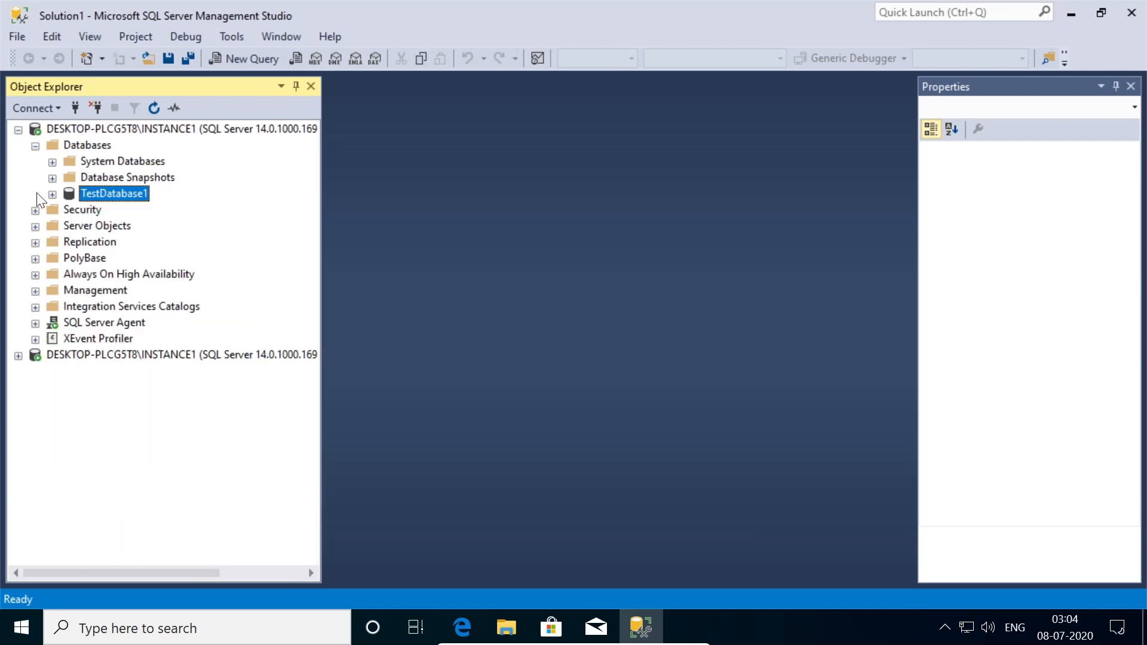
click(35, 211)
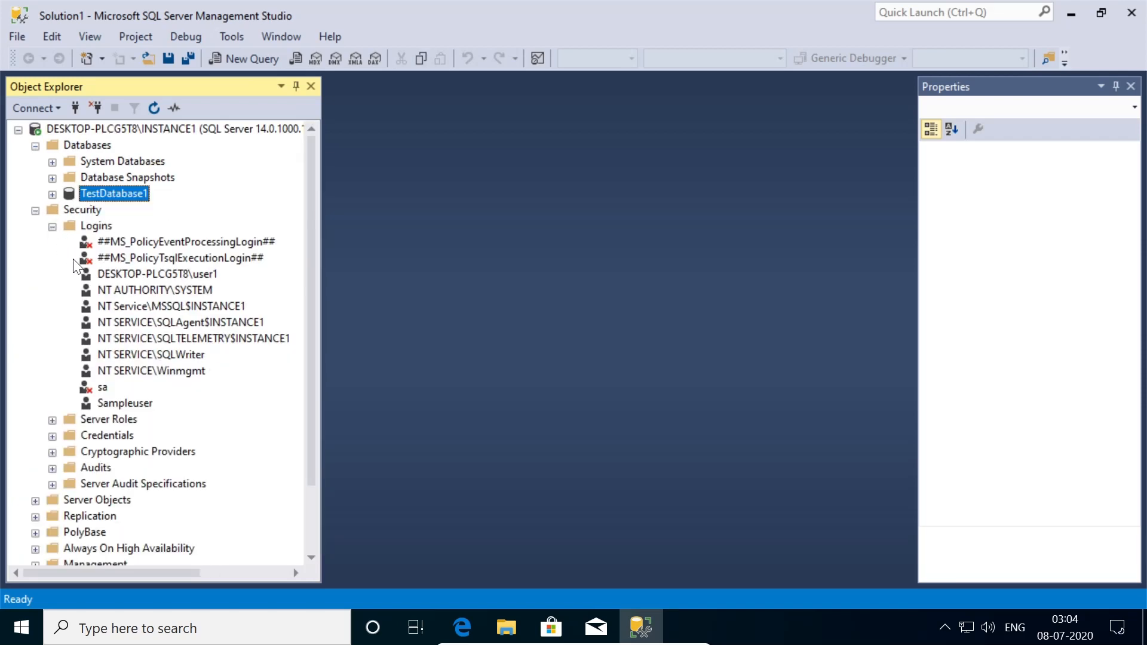
double_click(126, 403)
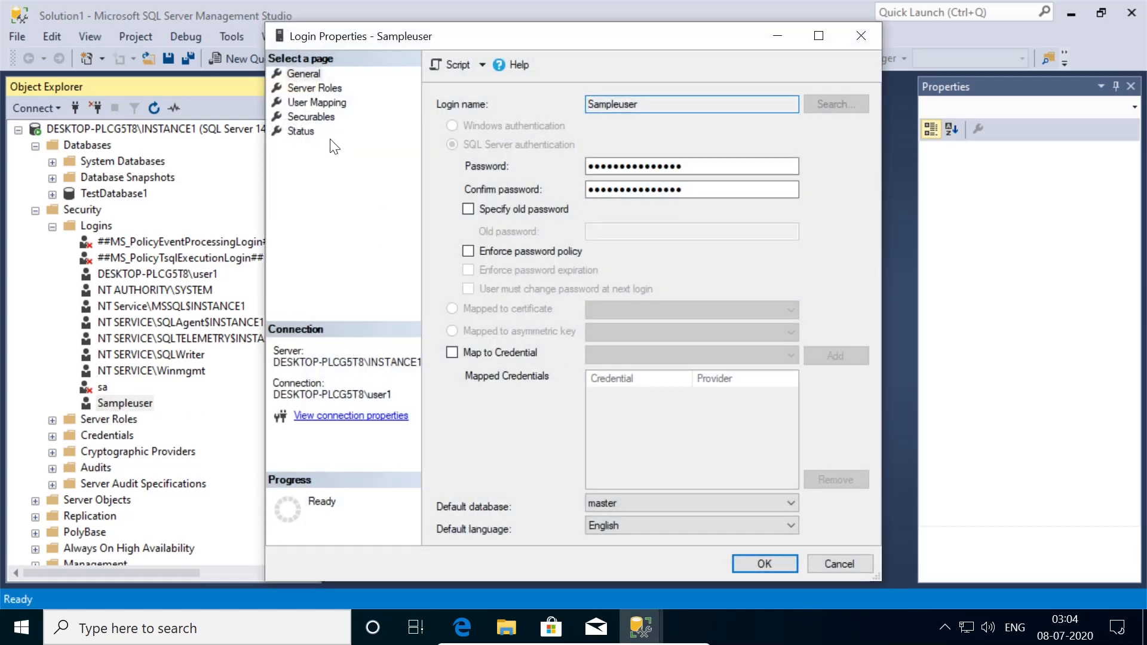
click(328, 103)
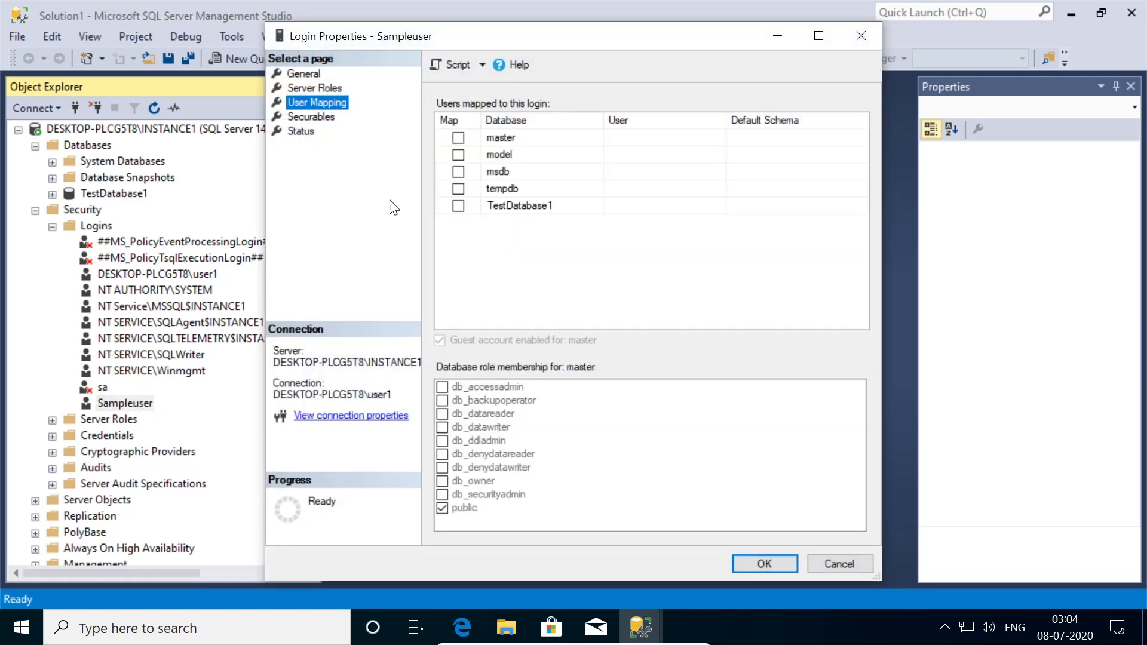
click(458, 206)
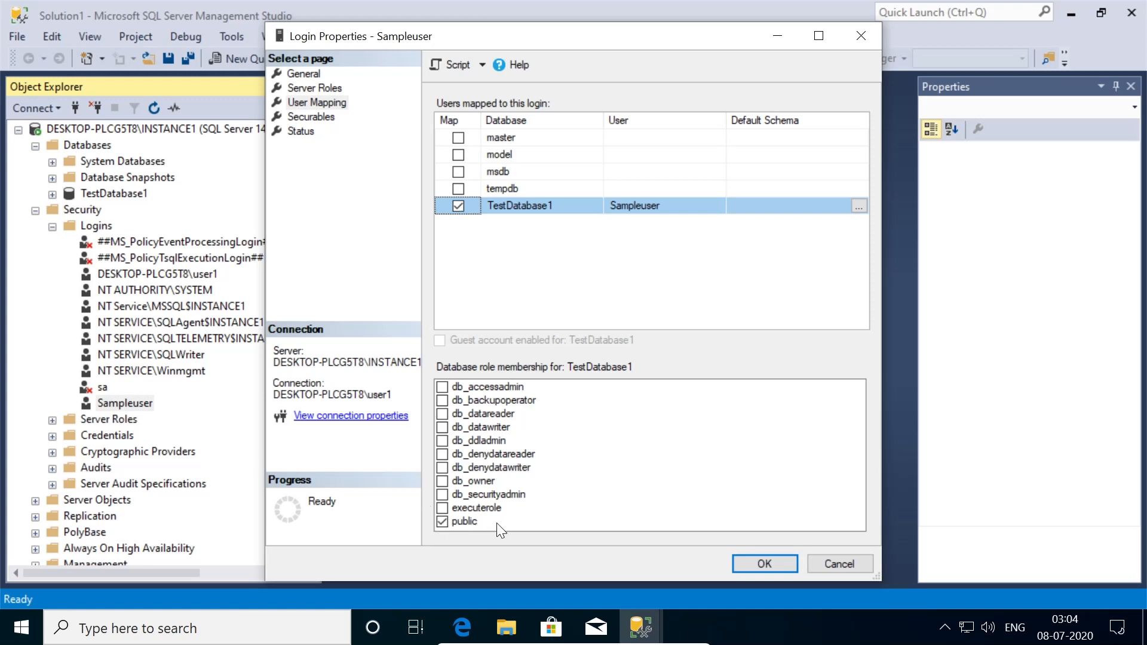
click(442, 508)
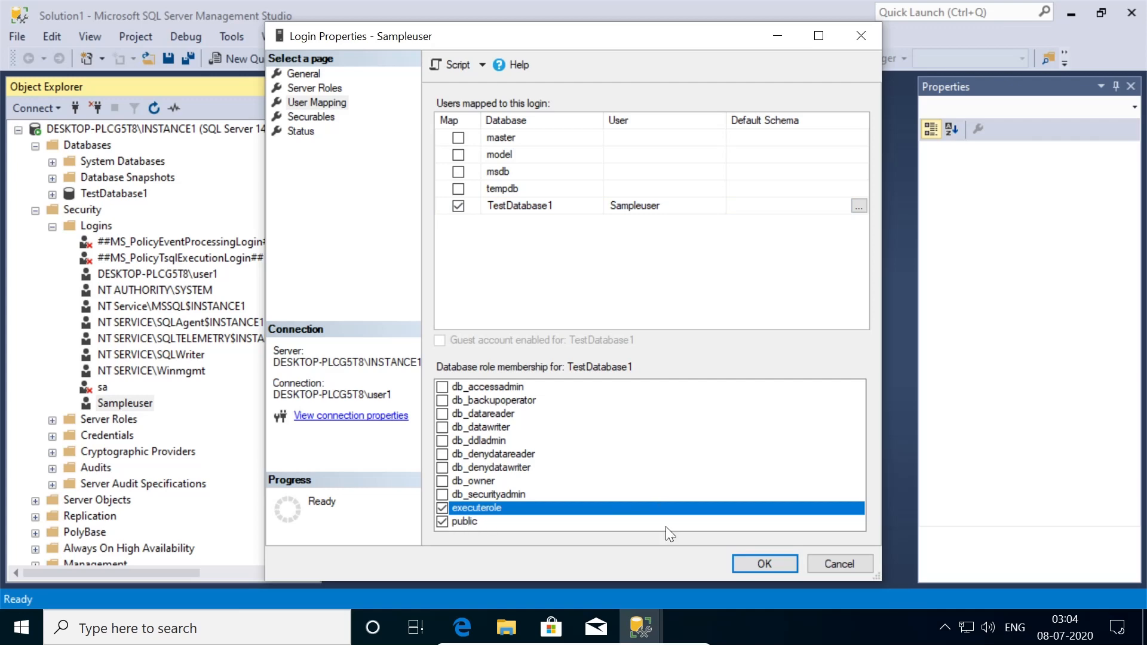
click(765, 564)
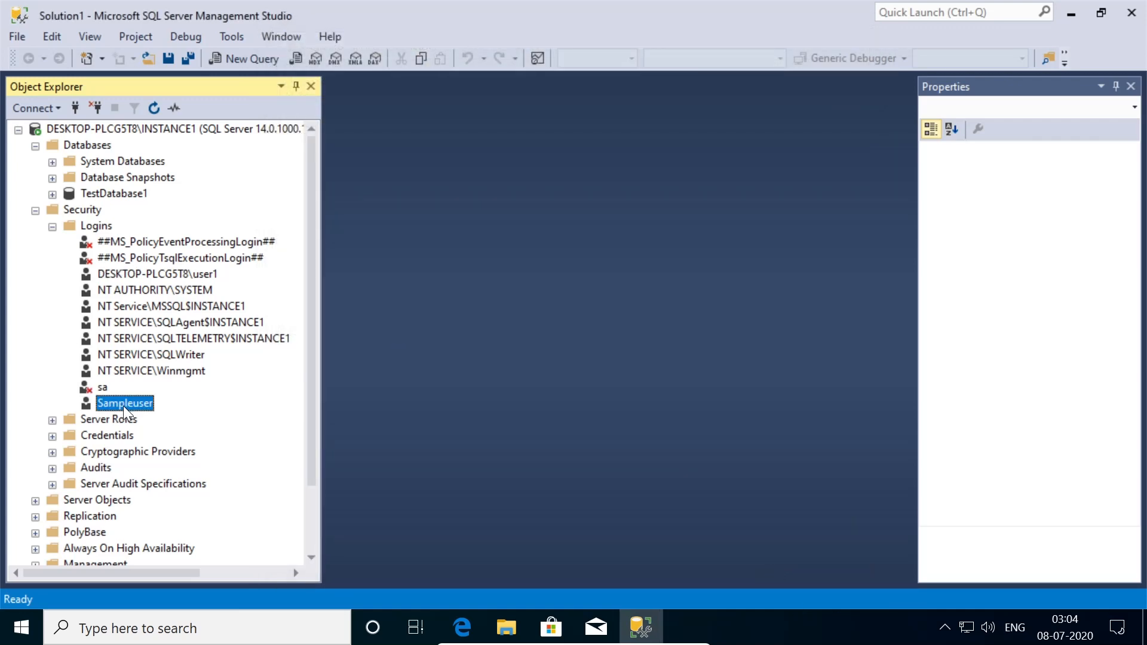
- Cancel the accidental Sampleuser rename and reveal SampleProcedure under the first connection's TestDatabase1
click(174, 426)
click(53, 195)
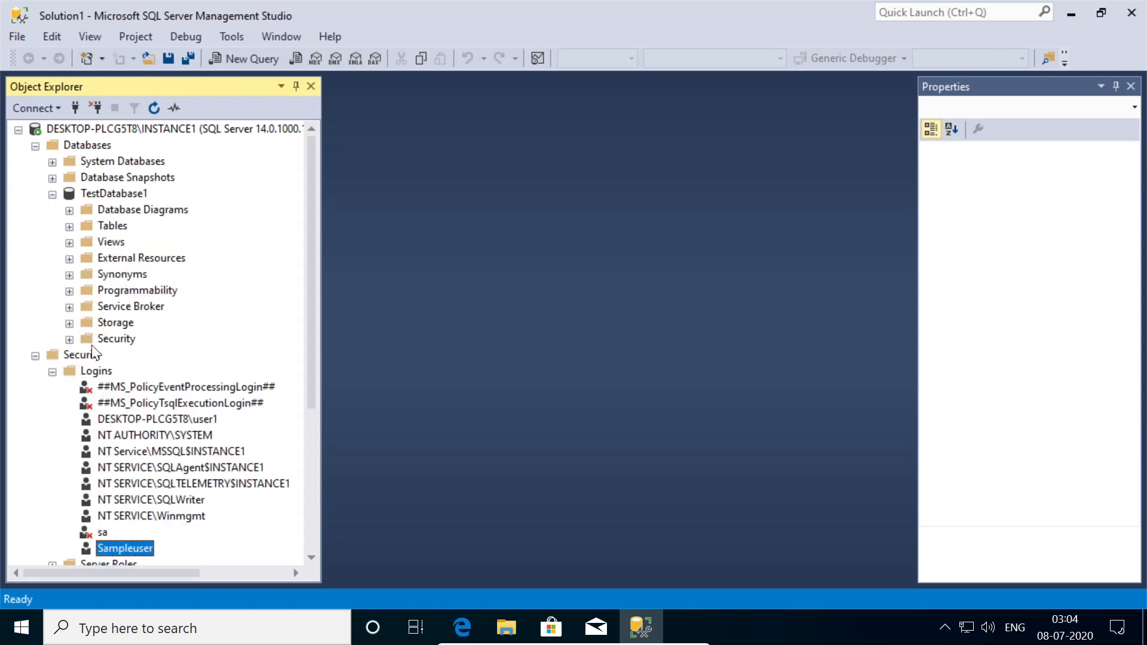
click(70, 291)
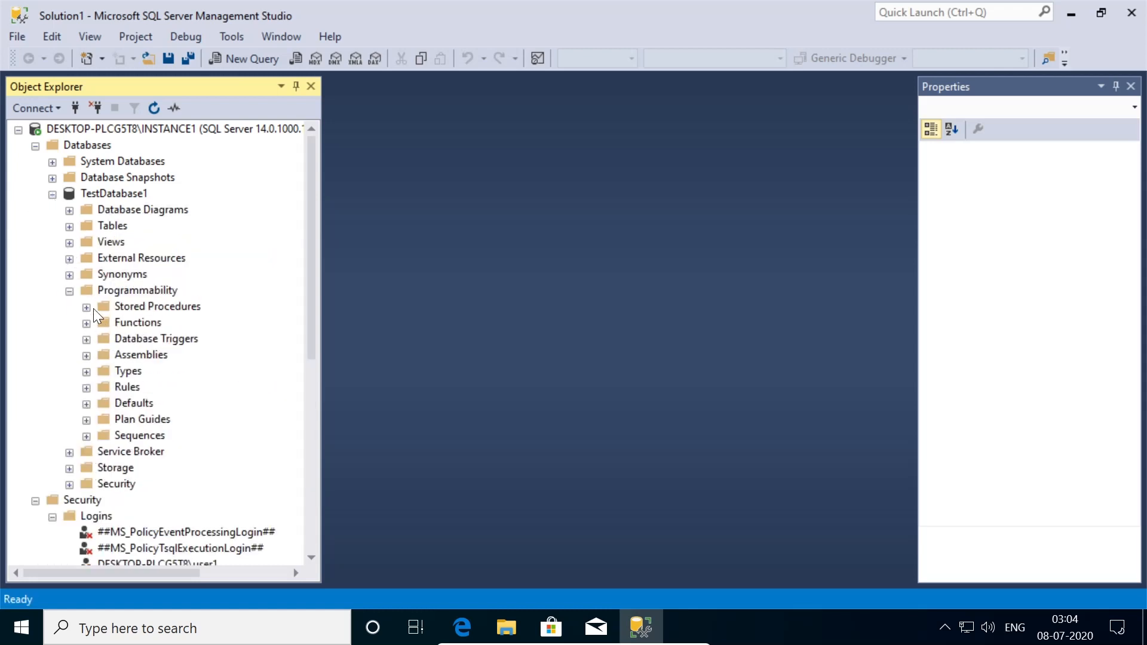
click(86, 307)
- Collapse the first server and drill into sampleuser's Databases > TestDatabase1 > Programmability > Stored Procedures
click(18, 129)
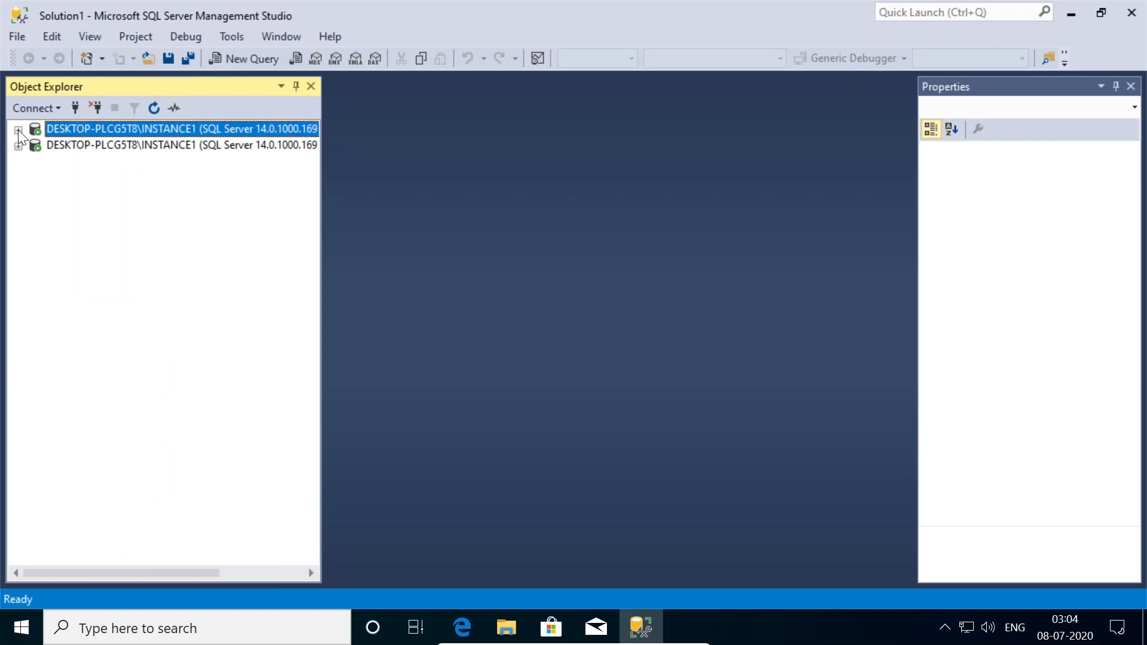
click(109, 145)
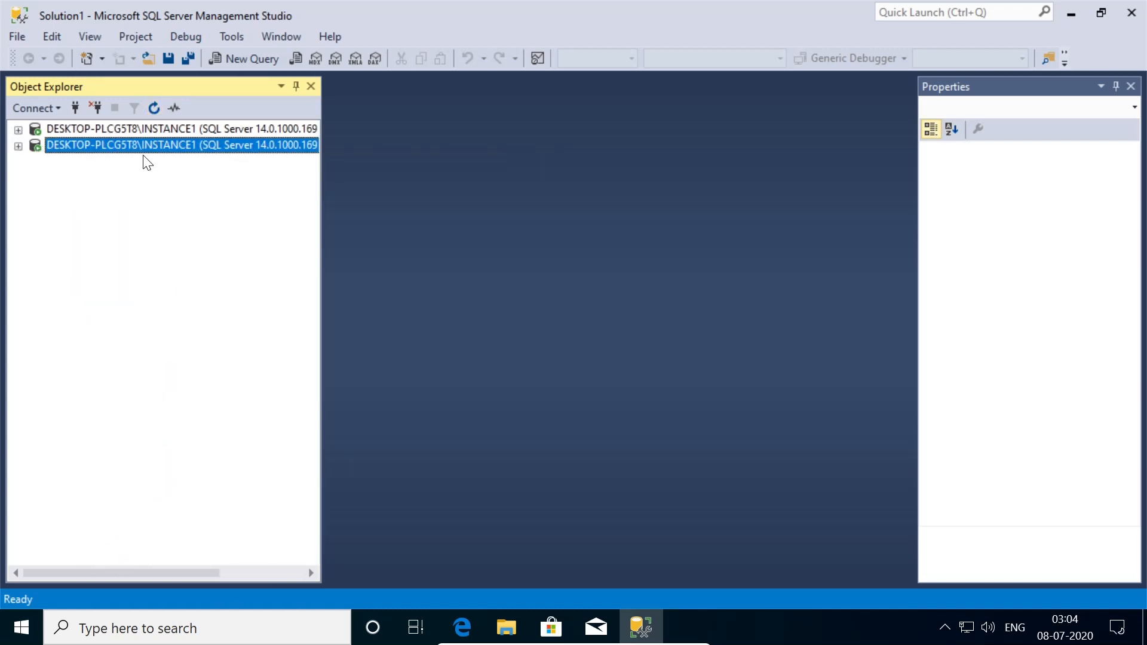
click(19, 146)
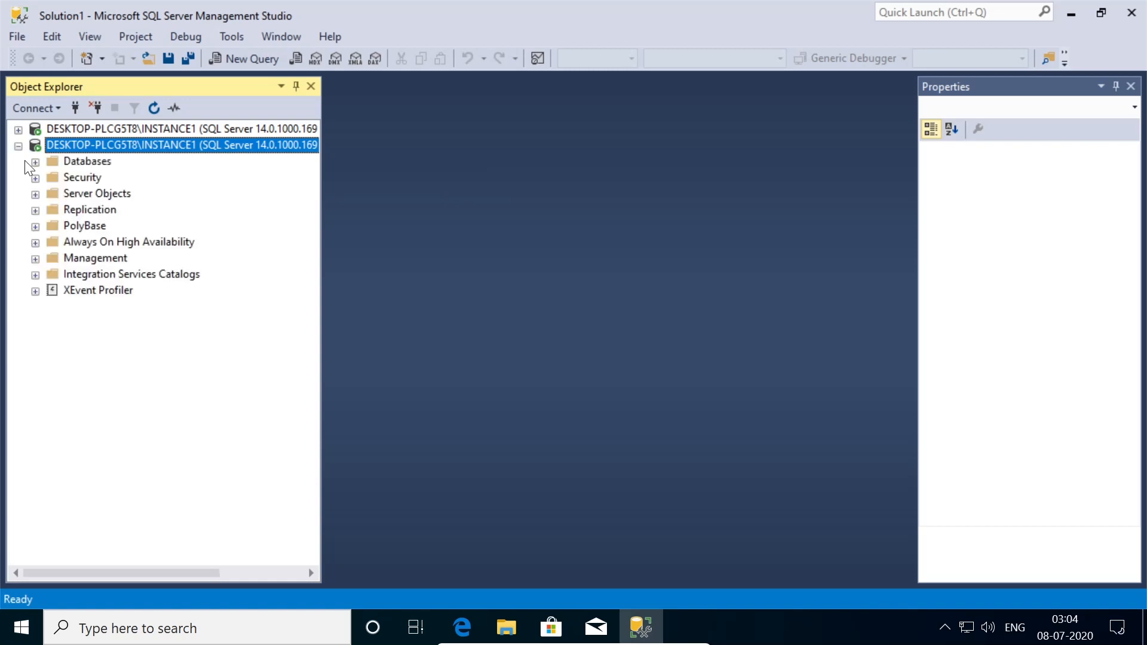
click(35, 162)
click(52, 210)
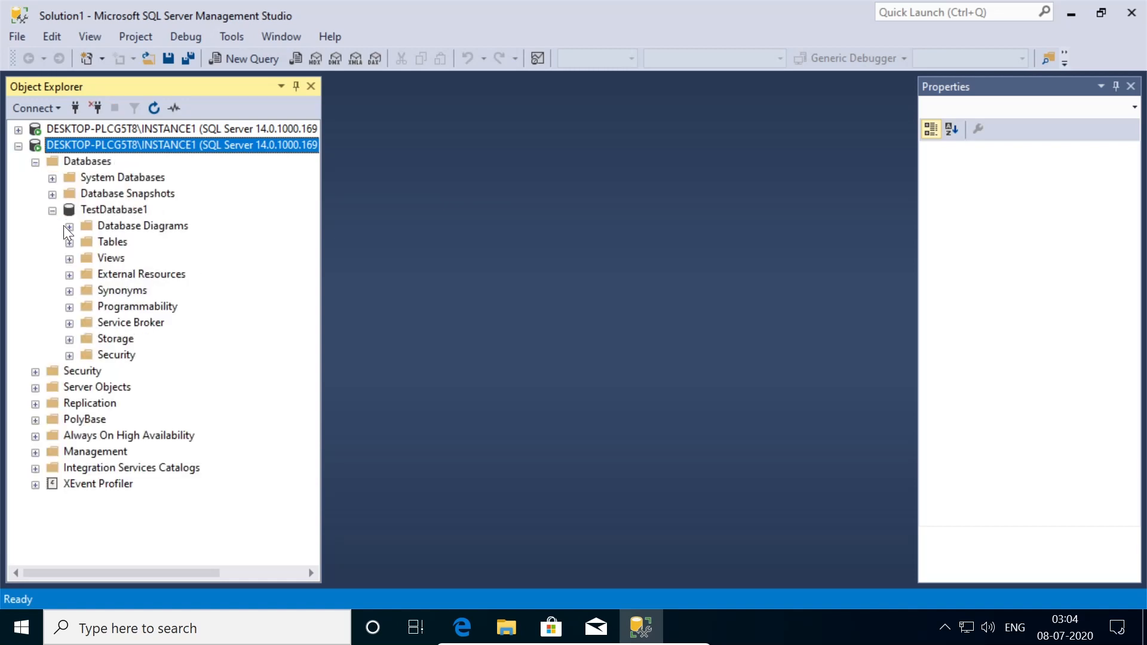
click(70, 307)
click(86, 323)
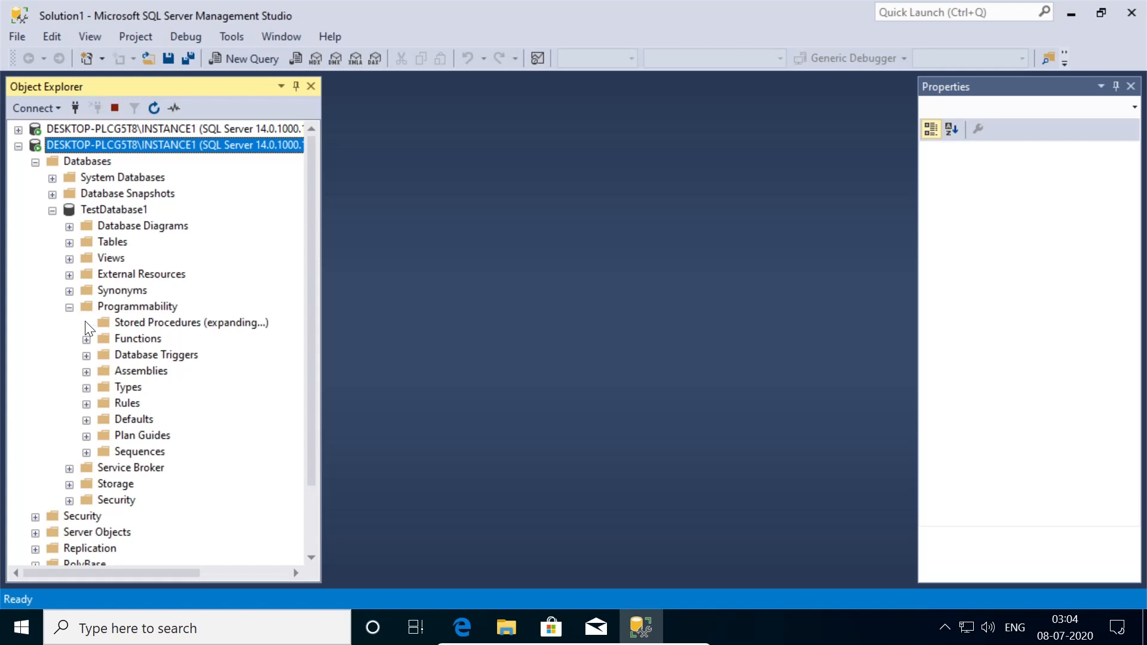
- Execute dbo.SampleProcedure with no parameters as sampleuser
right_click(188, 356)
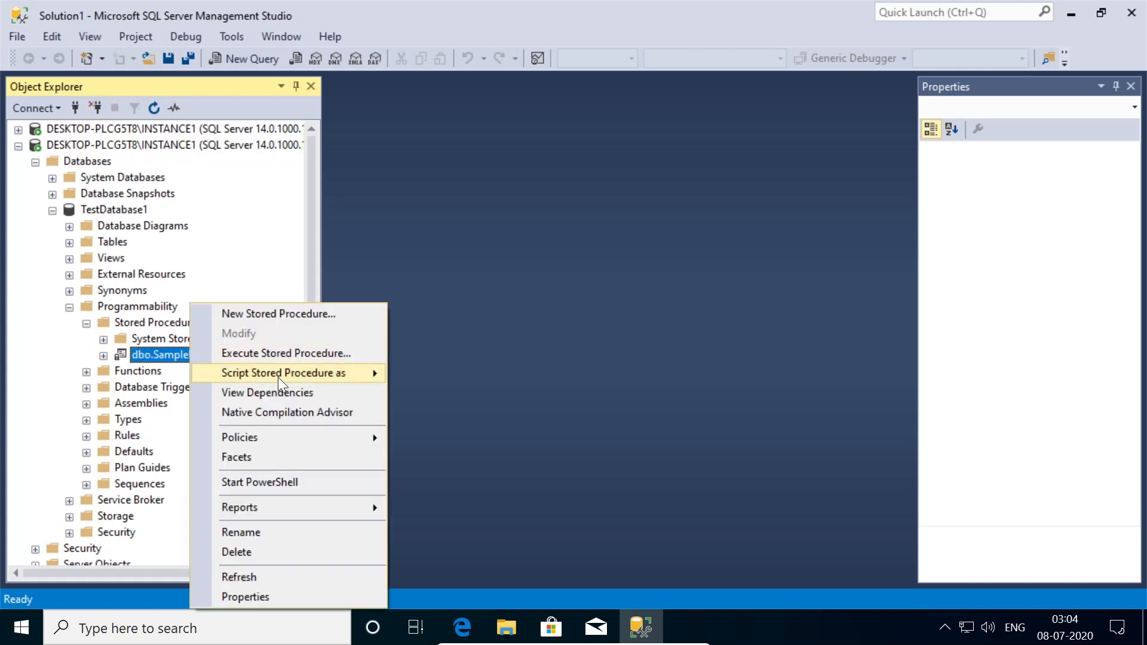
click(293, 353)
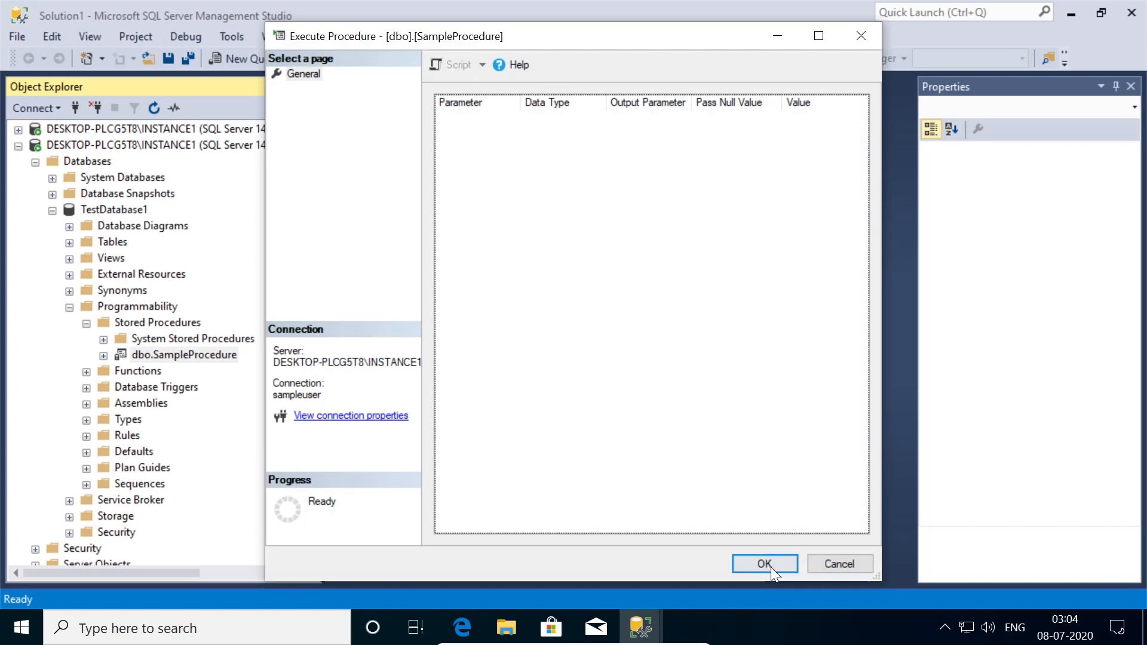
click(769, 565)
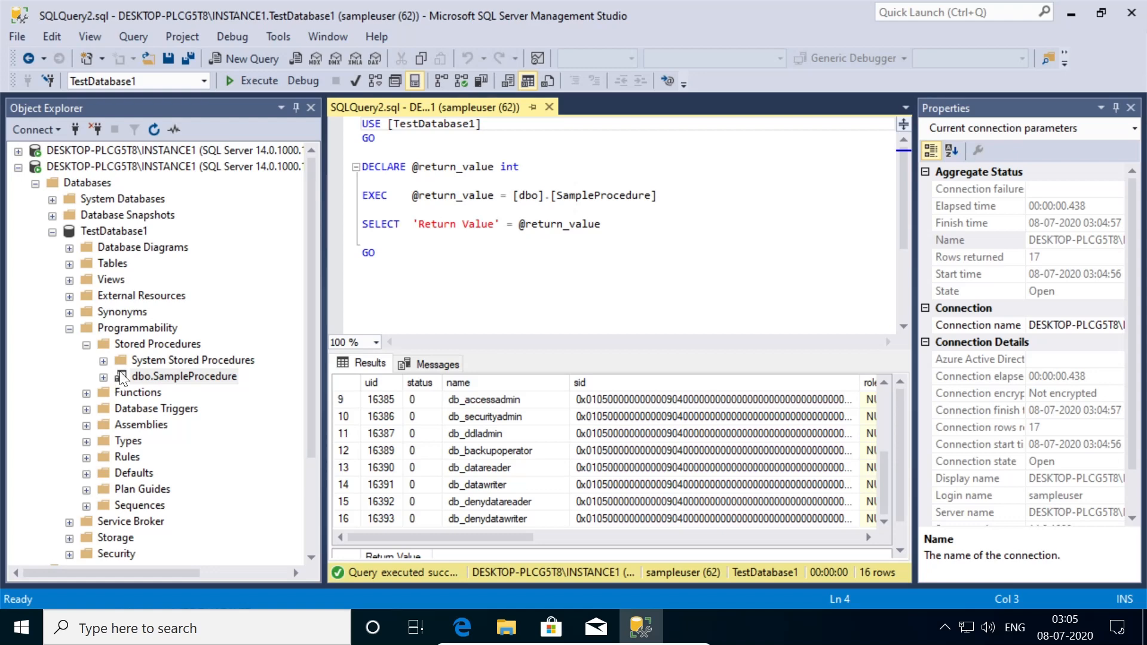
- Script dbo.SampleProcedure as CREATE to a new query window, dismiss the encryption error, and collapse Stored Procedures
right_click(164, 377)
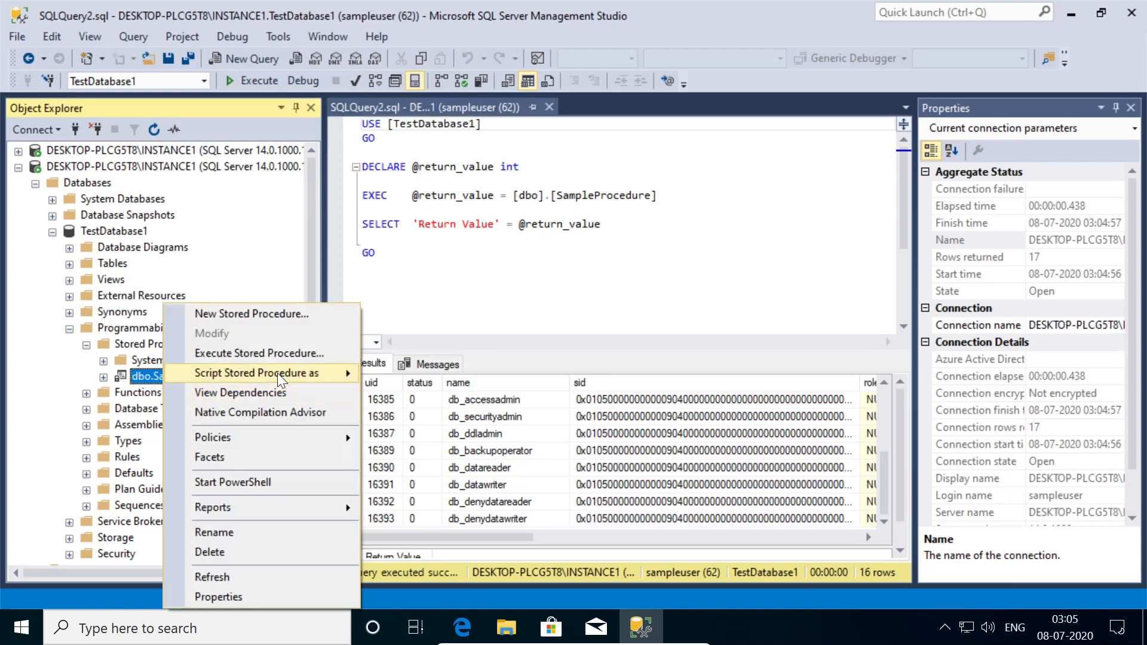
mouse_move(277, 373)
mouse_move(429, 374)
click(583, 375)
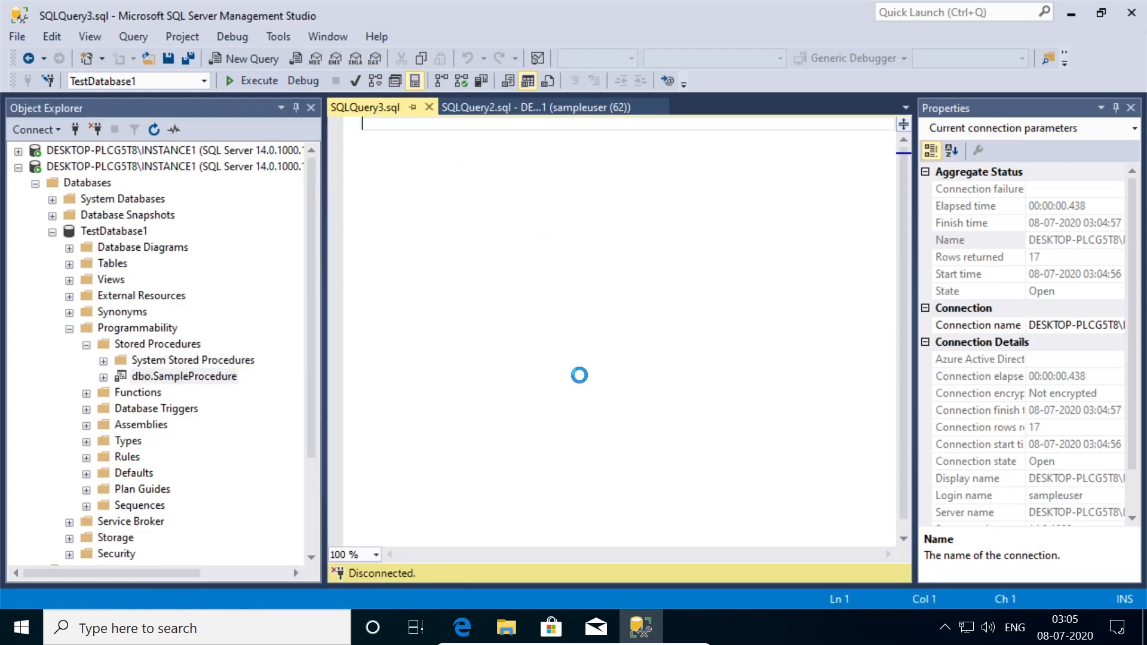
click(845, 353)
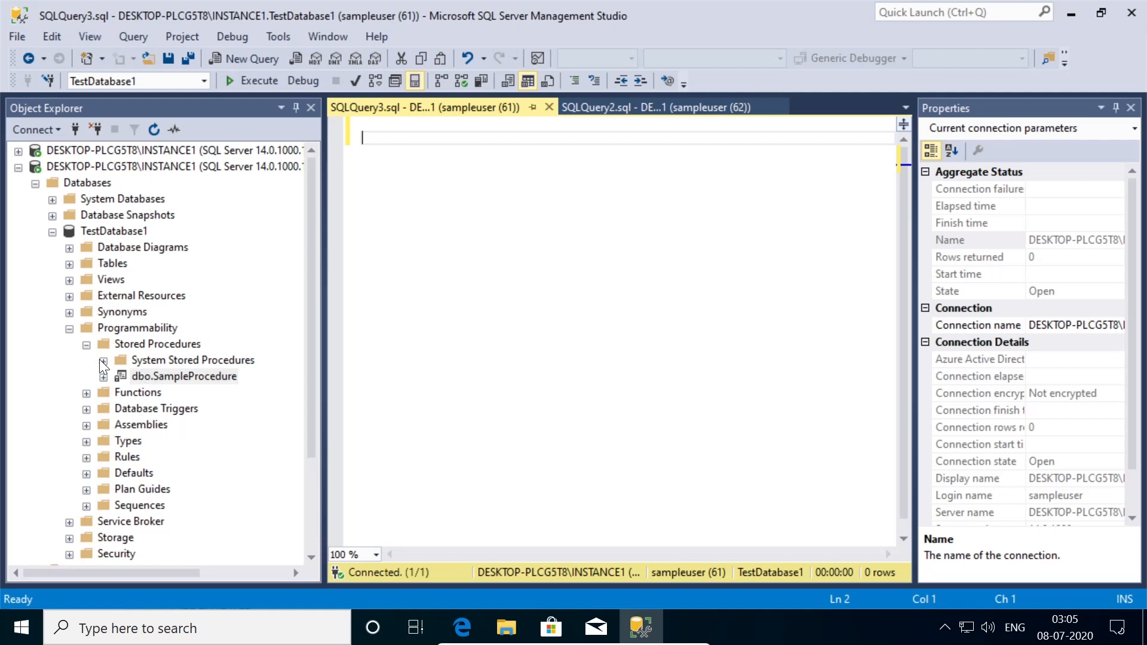
click(87, 345)
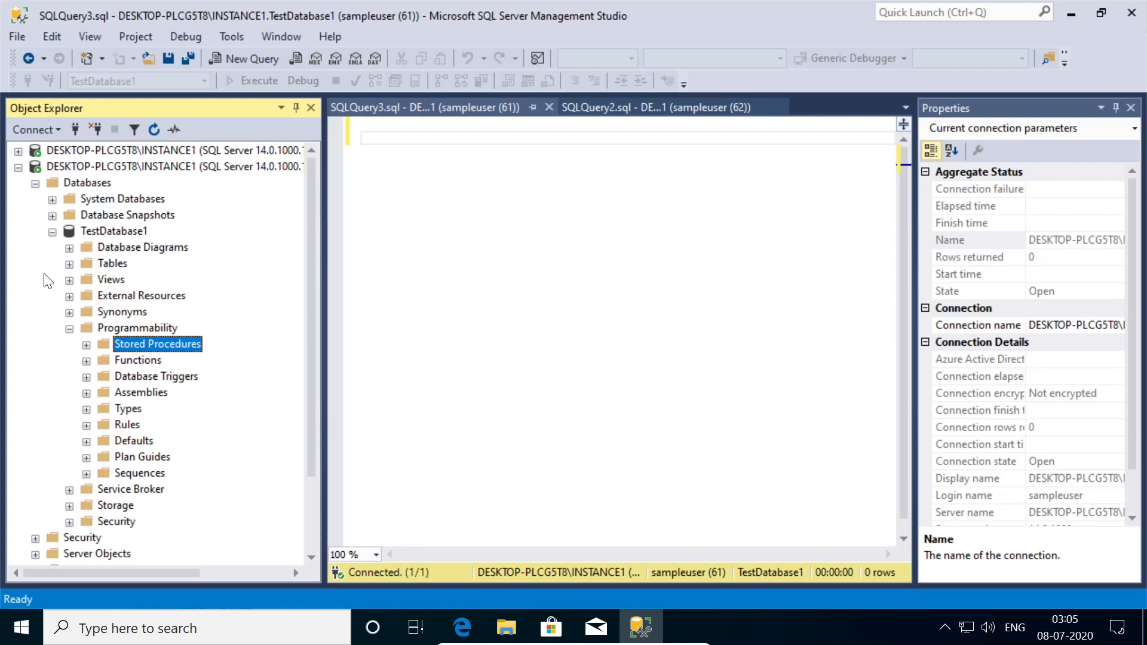